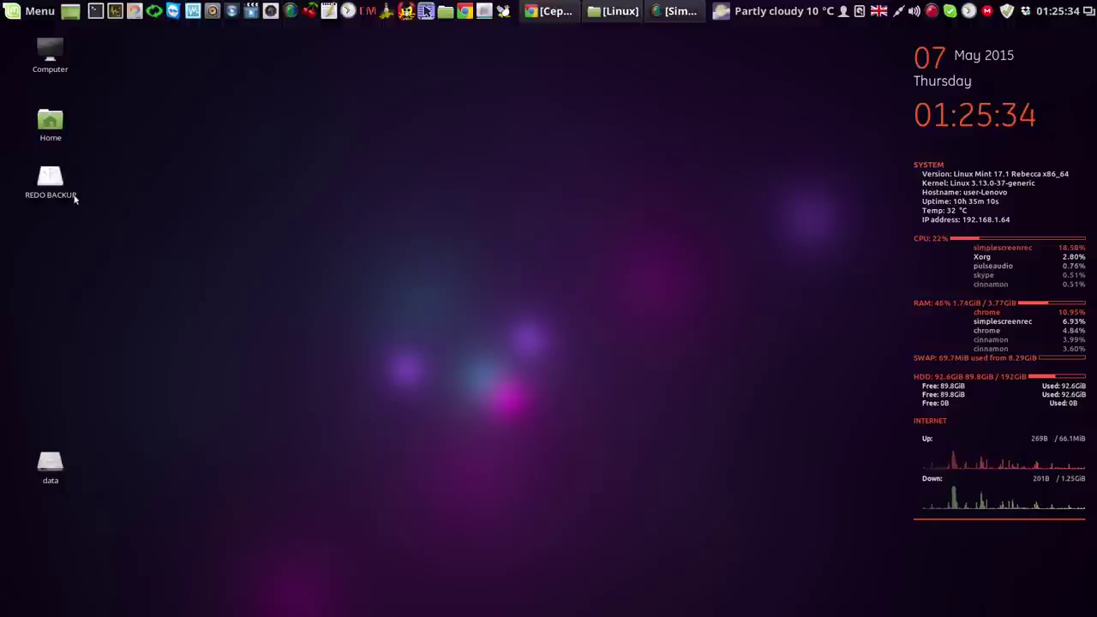
- Check the REDO BACKUP drive's properties, then close them
{"action": "right_click", "coordinate": [54, 183]}
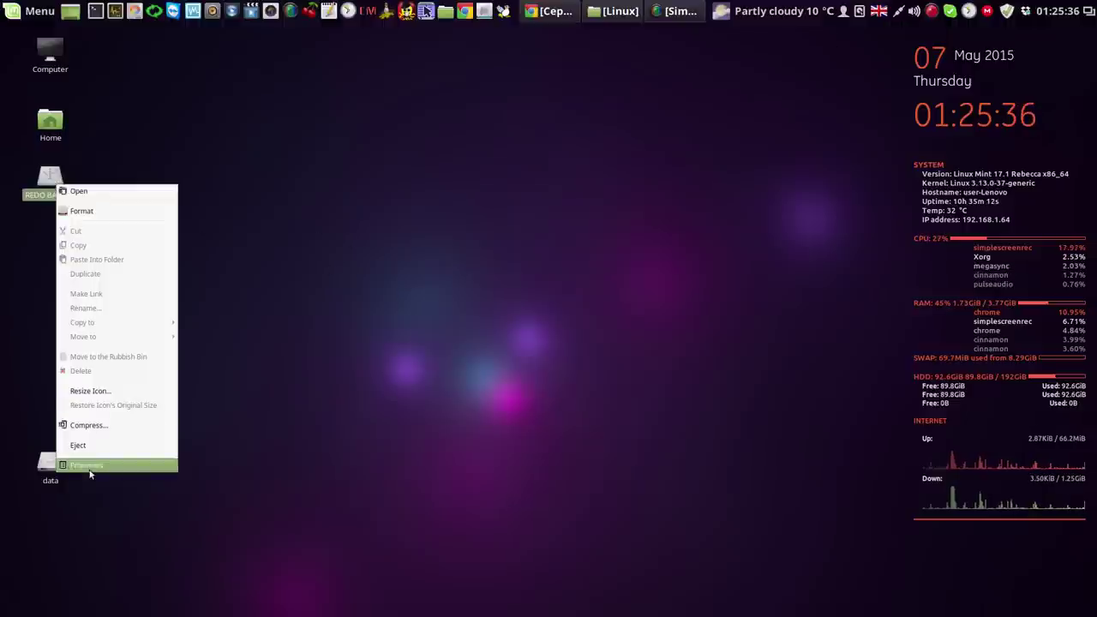
{"action": "left_click", "coordinate": [90, 466]}
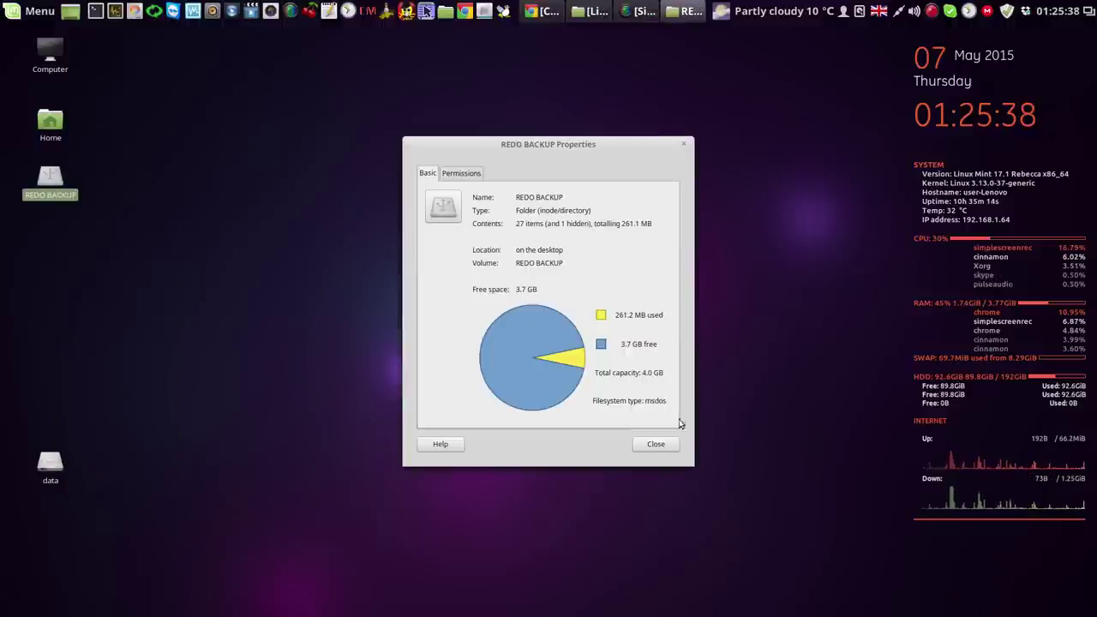
{"action": "left_click", "coordinate": [659, 444]}
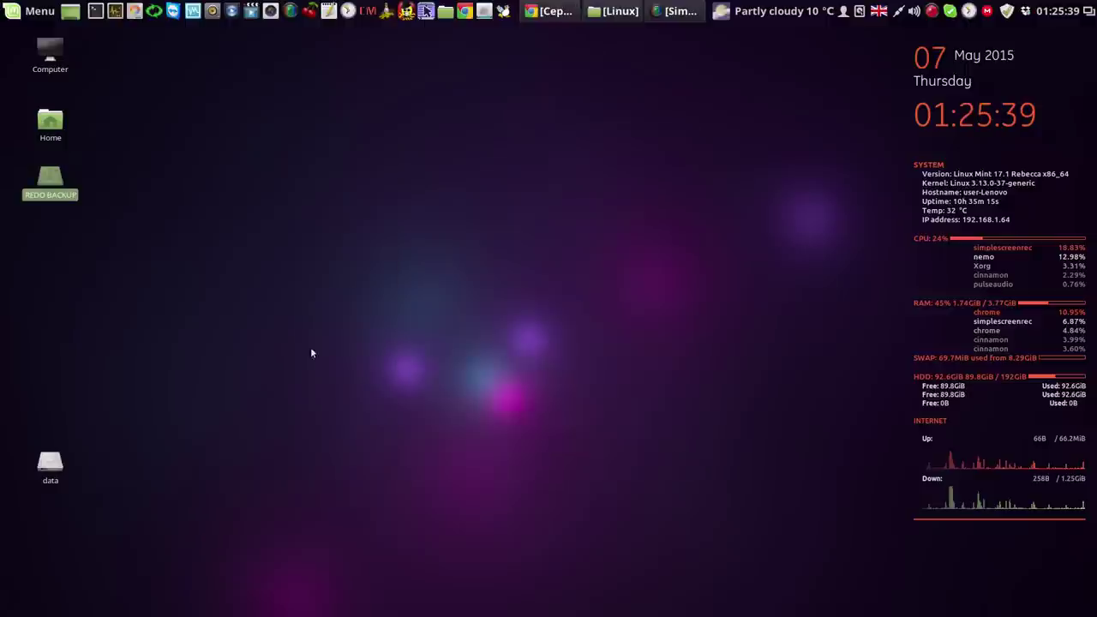
- Format the drive as FAT32 labelled 'USB Stick', authorising with the administrator password
{"action": "right_click", "coordinate": [54, 182]}
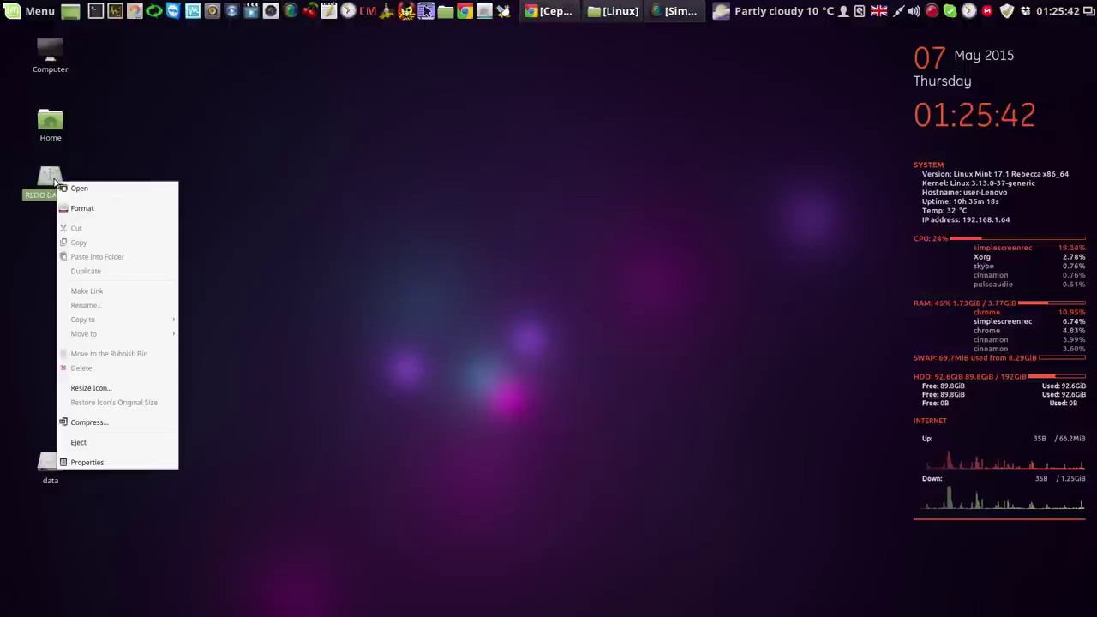
{"action": "left_click", "coordinate": [124, 207]}
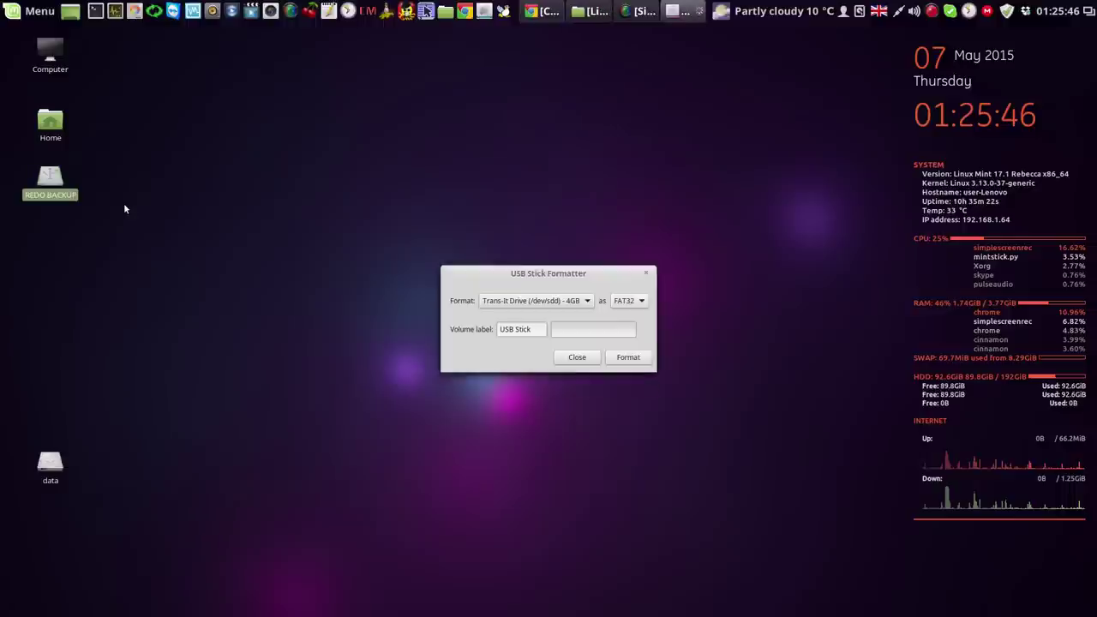
{"action": "left_click", "coordinate": [622, 359]}
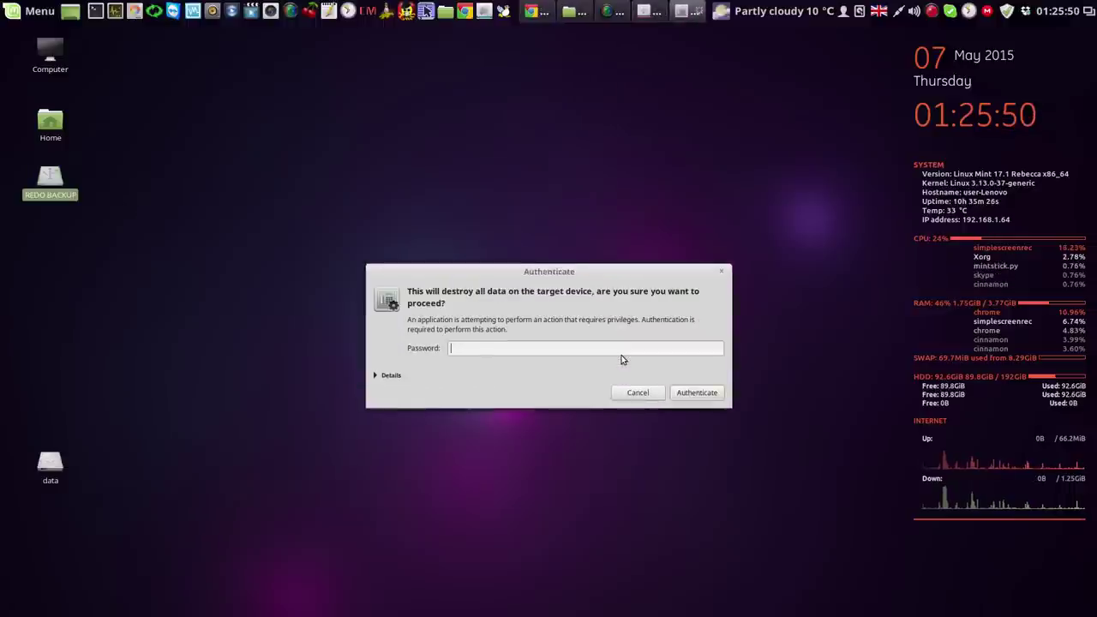
{"action": "type", "text": "•"}
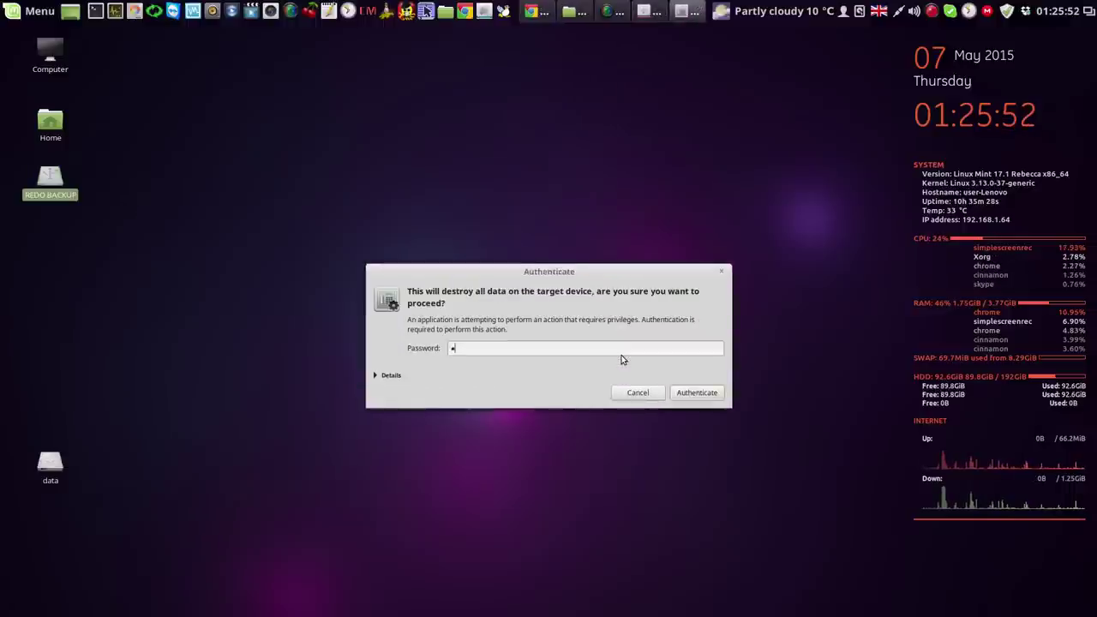
{"action": "type", "text": "•••"}
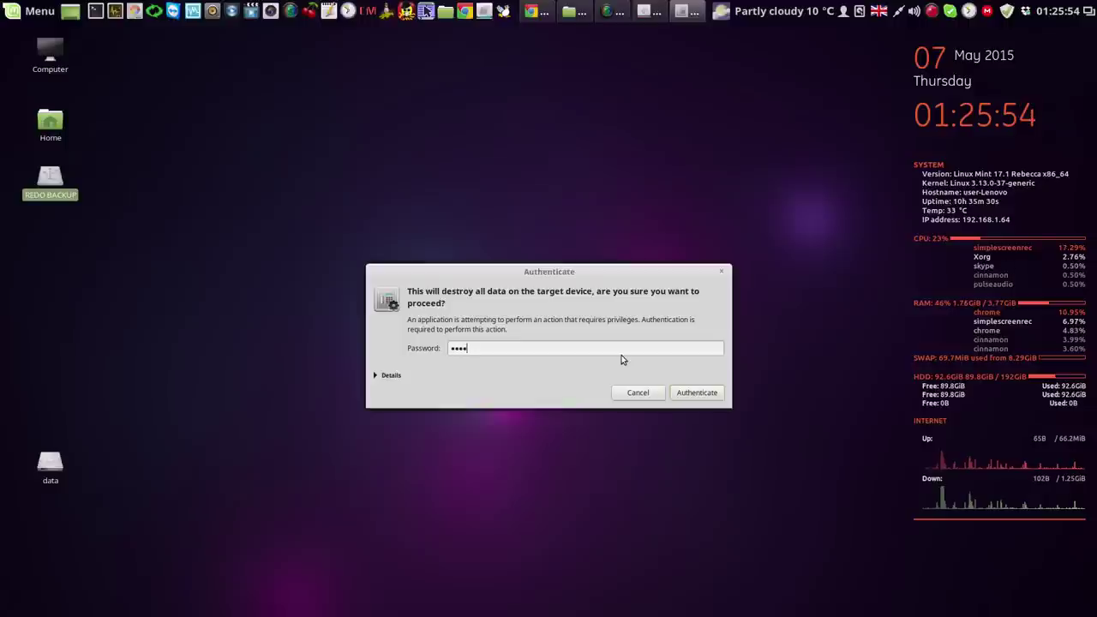
{"action": "left_click", "coordinate": [698, 393]}
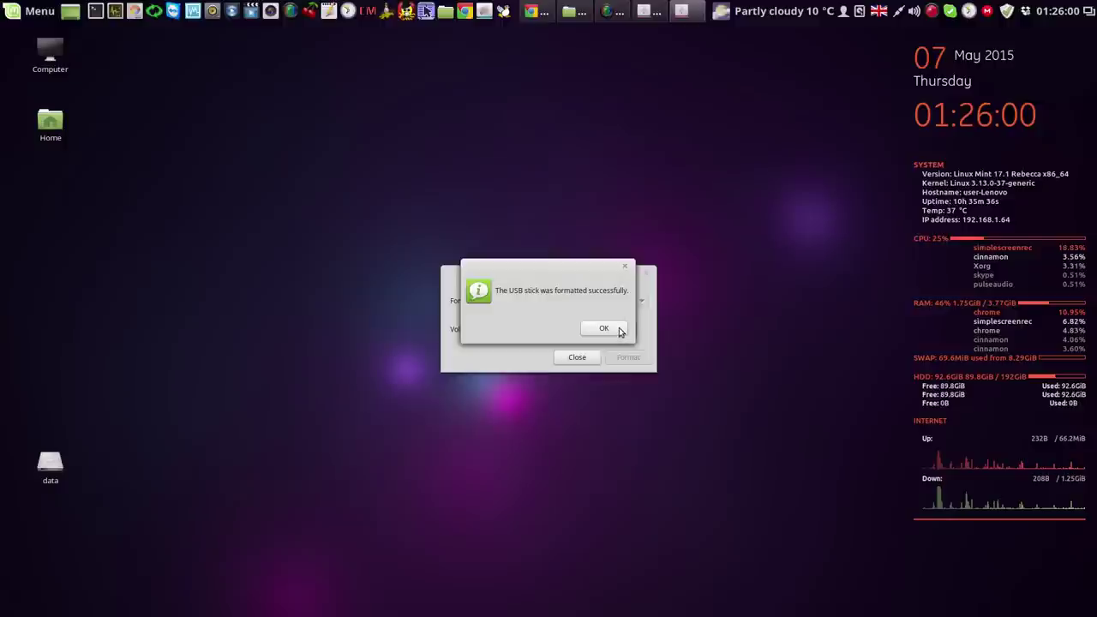
{"action": "left_click", "coordinate": [619, 330]}
{"action": "left_click", "coordinate": [576, 356]}
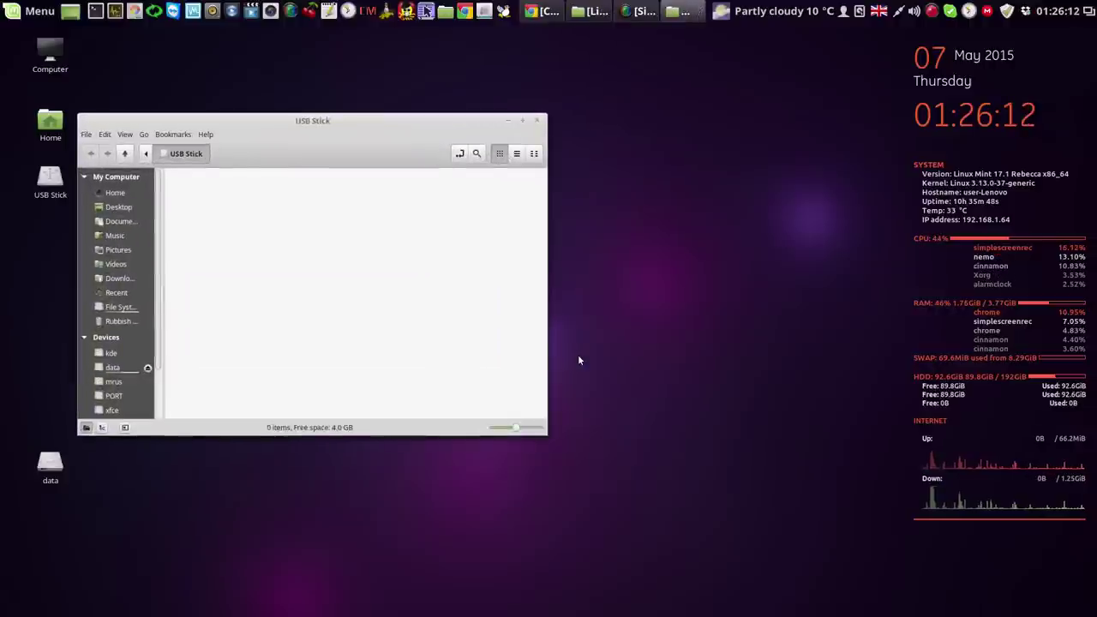
- Close the USB Stick window, restore the Linux folder, and choose Make bootable USB stick for linuxmint-17.1-cinnamon-64bit.iso
{"action": "left_click", "coordinate": [536, 120]}
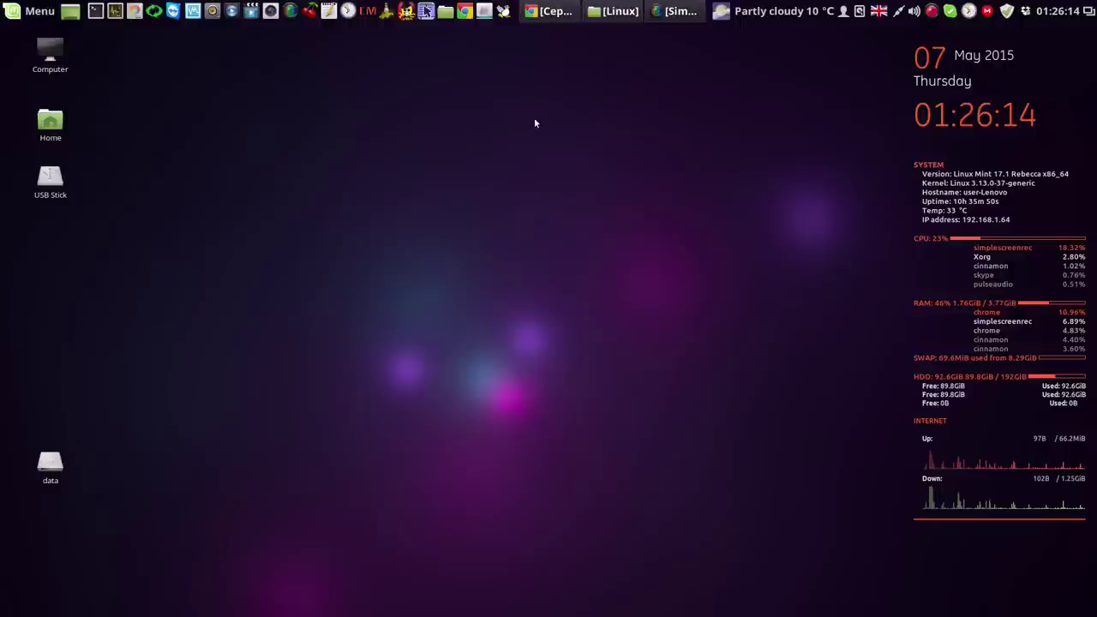
{"action": "left_click", "coordinate": [600, 14]}
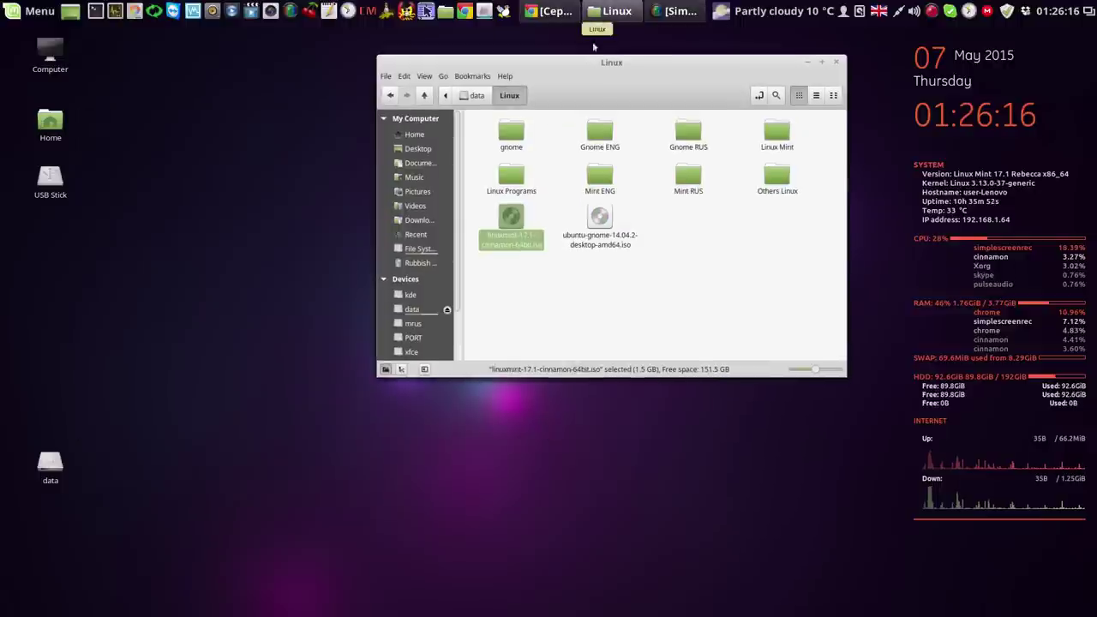
{"action": "left_click_drag", "start_coordinate": [649, 82], "coordinate": [494, 91]}
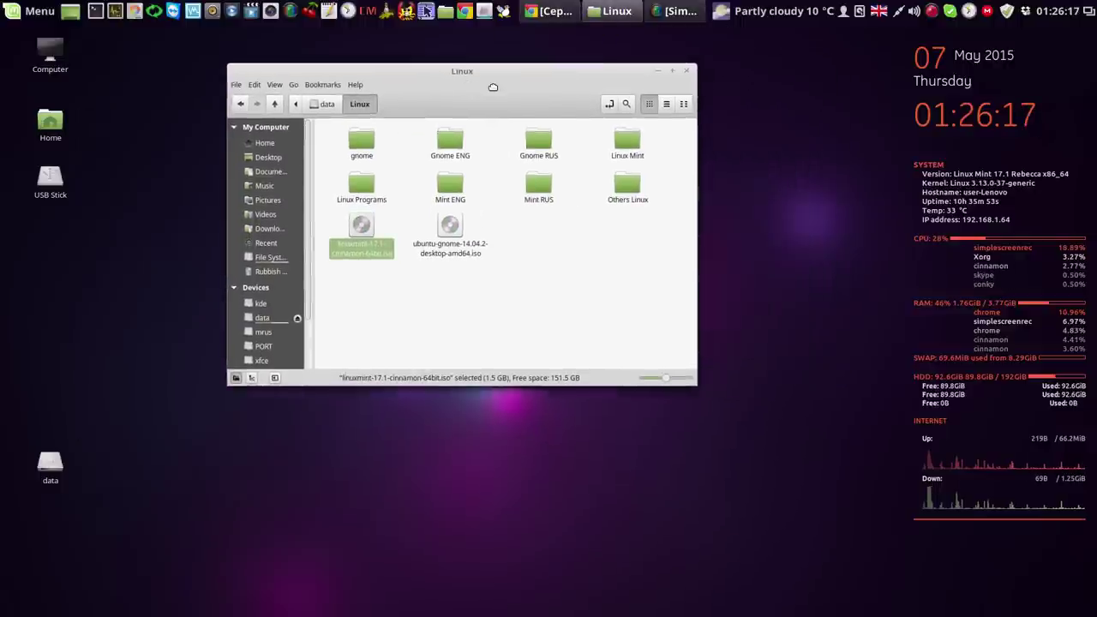
{"action": "left_click", "coordinate": [509, 242]}
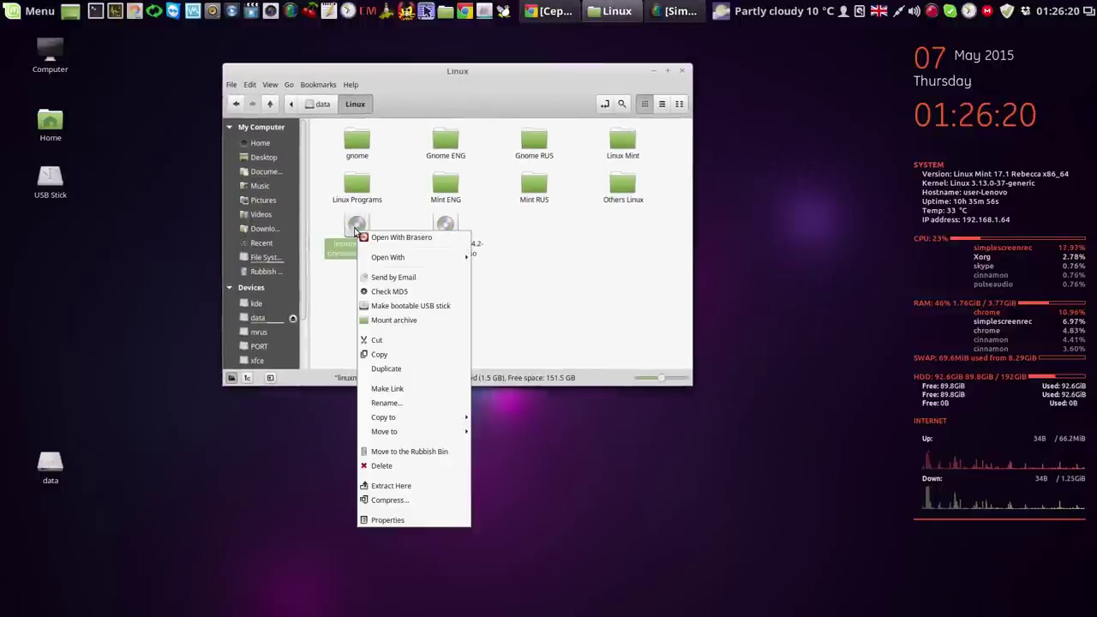
{"action": "right_click", "coordinate": [354, 229]}
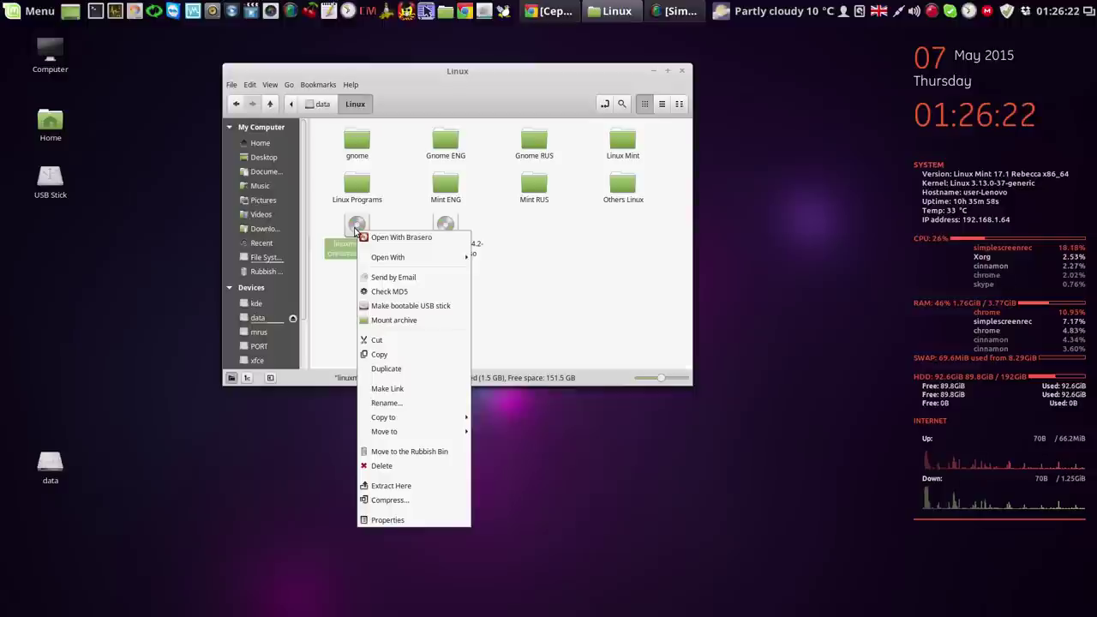
{"action": "left_click", "coordinate": [441, 306]}
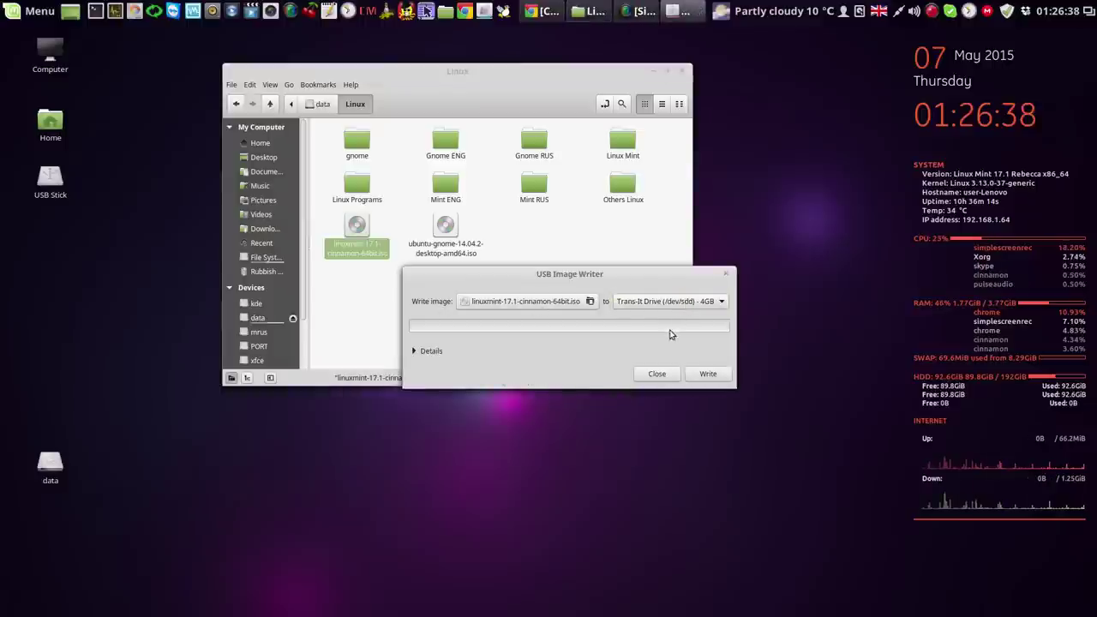
- Start writing the Linux Mint image to the Trans-It drive, authorised by password, and close the Linux folder
{"action": "left_click", "coordinate": [707, 376]}
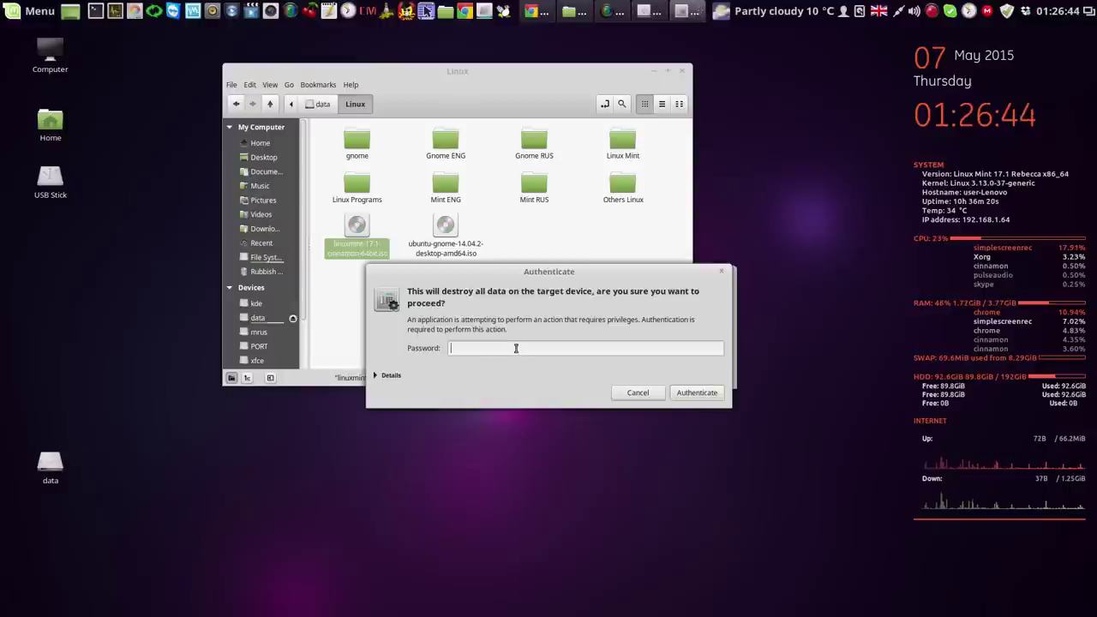
{"action": "type", "text": "****"}
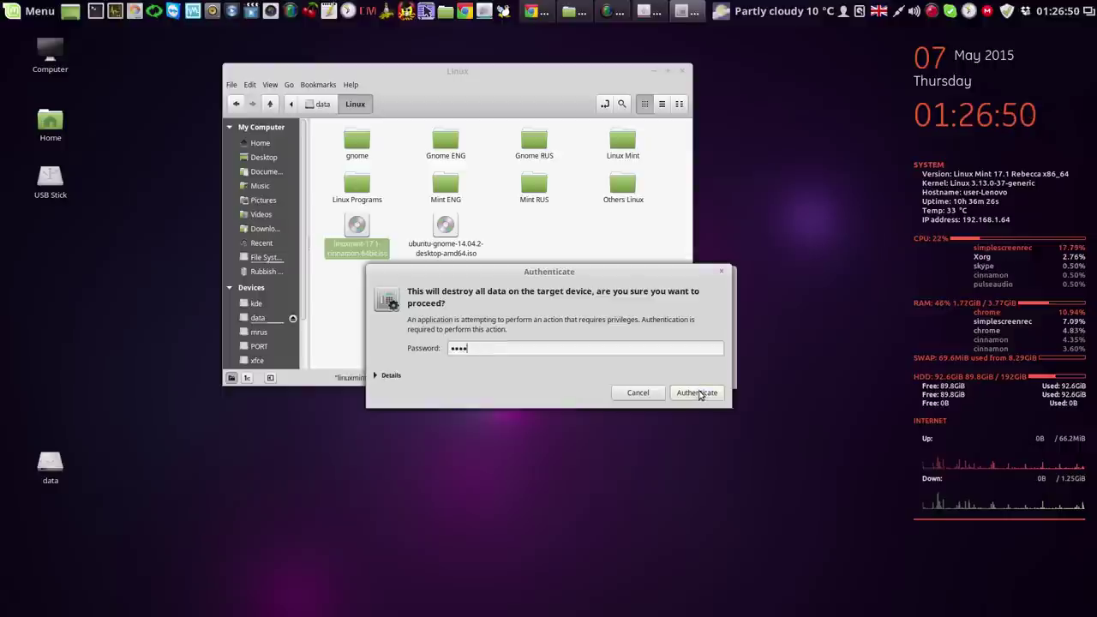
{"action": "left_click", "coordinate": [697, 392]}
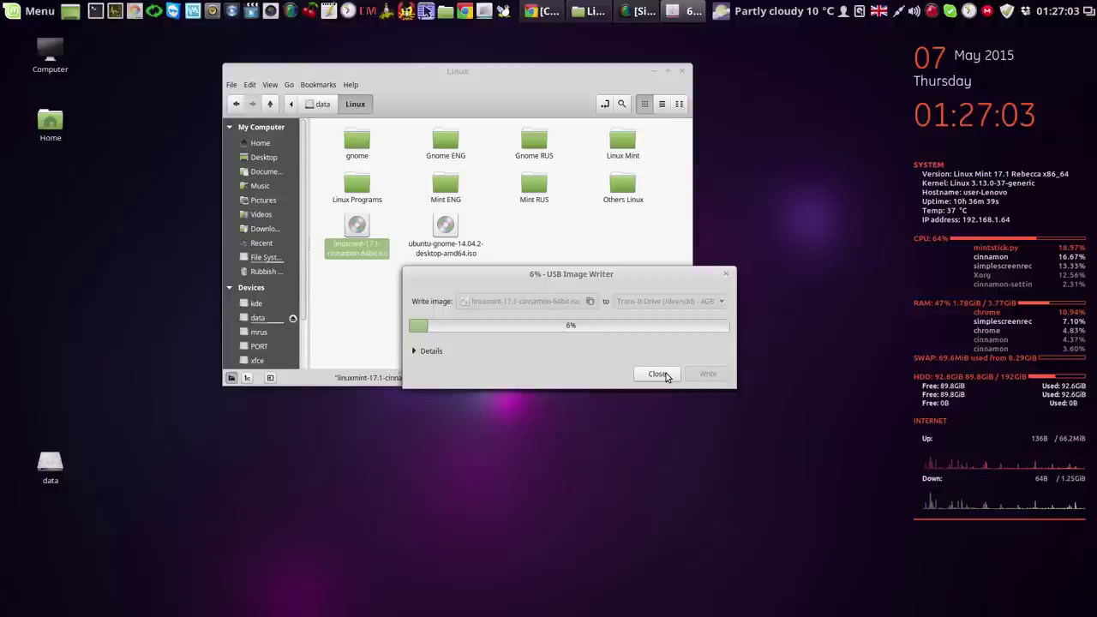
{"action": "left_click", "coordinate": [681, 74]}
{"action": "left_click_drag", "start_coordinate": [666, 275], "coordinate": [820, 141]}
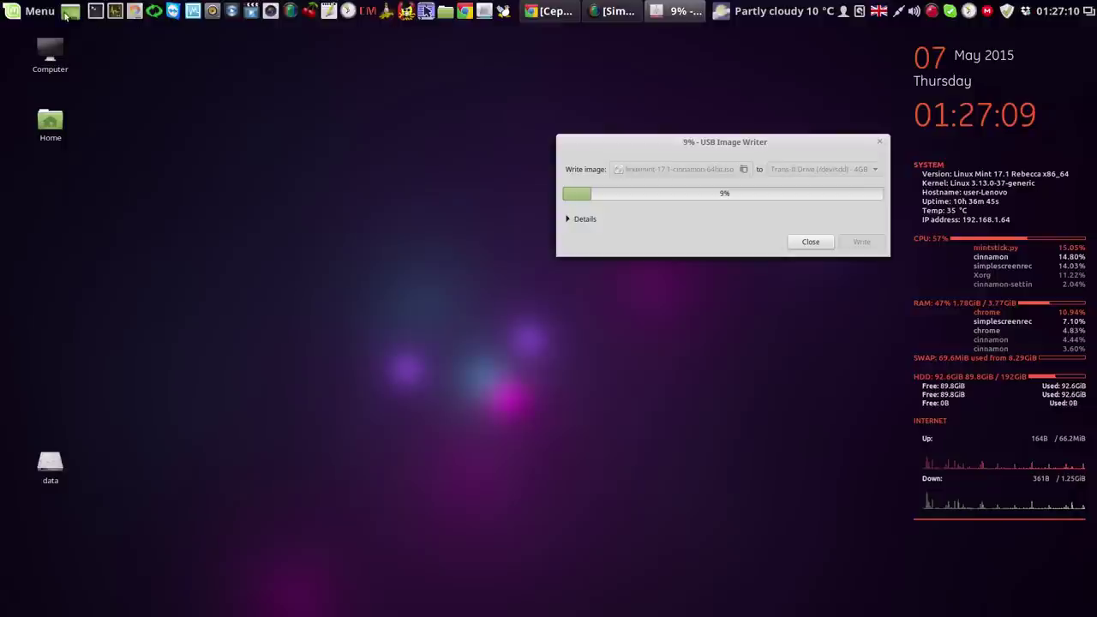
- Launch Software Manager from the menu favourites and authenticate with the administrator password
{"action": "left_click", "coordinate": [32, 12]}
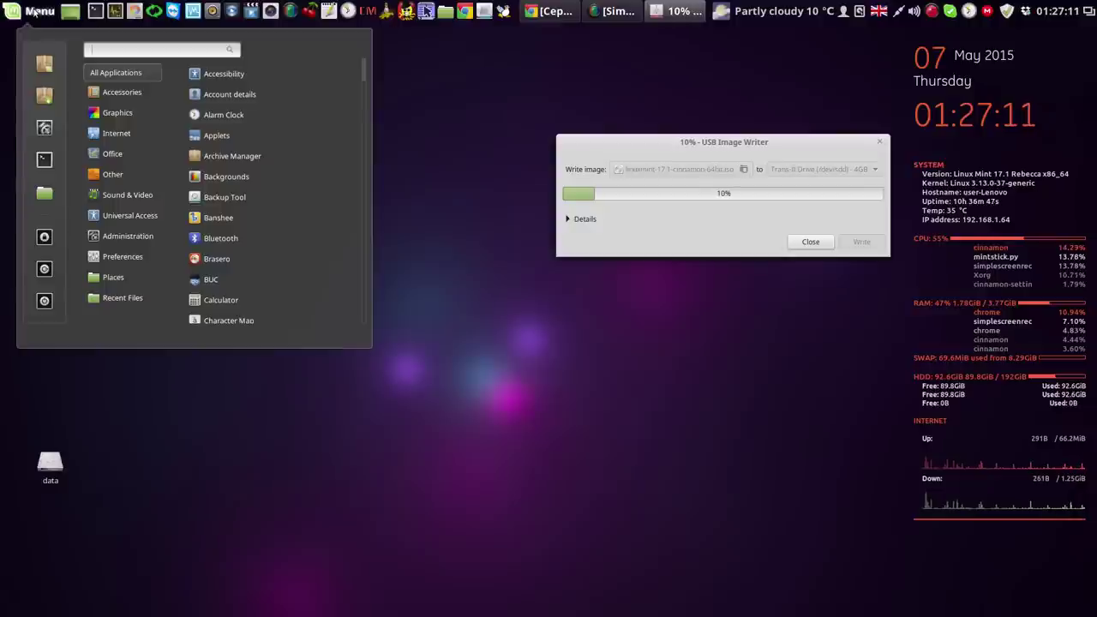
{"action": "left_click", "coordinate": [45, 65]}
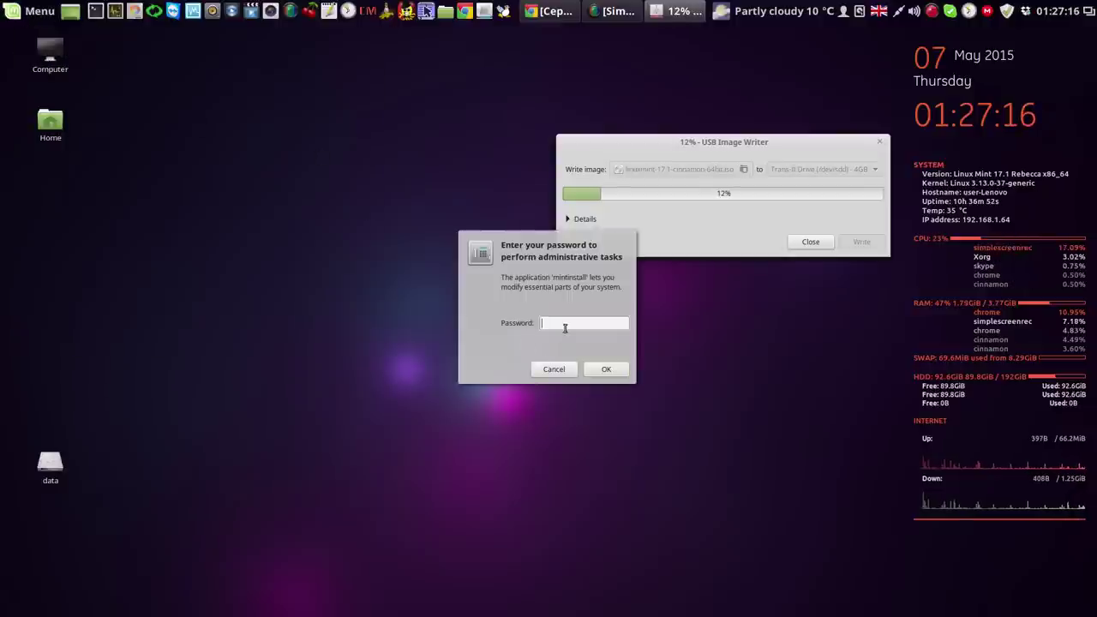
{"action": "type", "text": "•"}
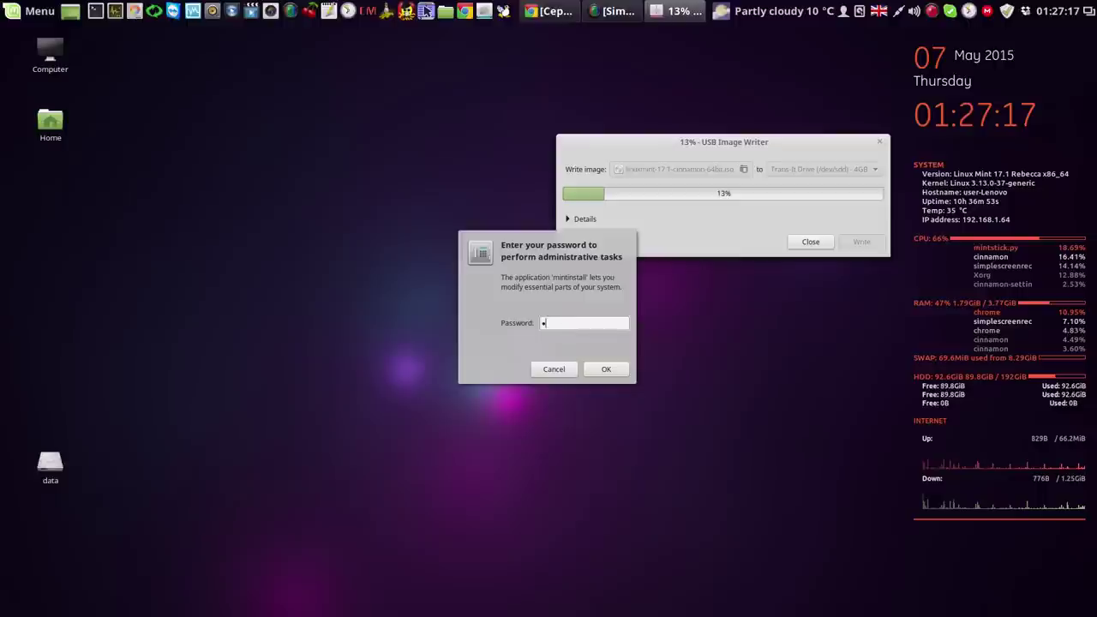
{"action": "type", "text": "•••"}
{"action": "key", "text": "Return"}
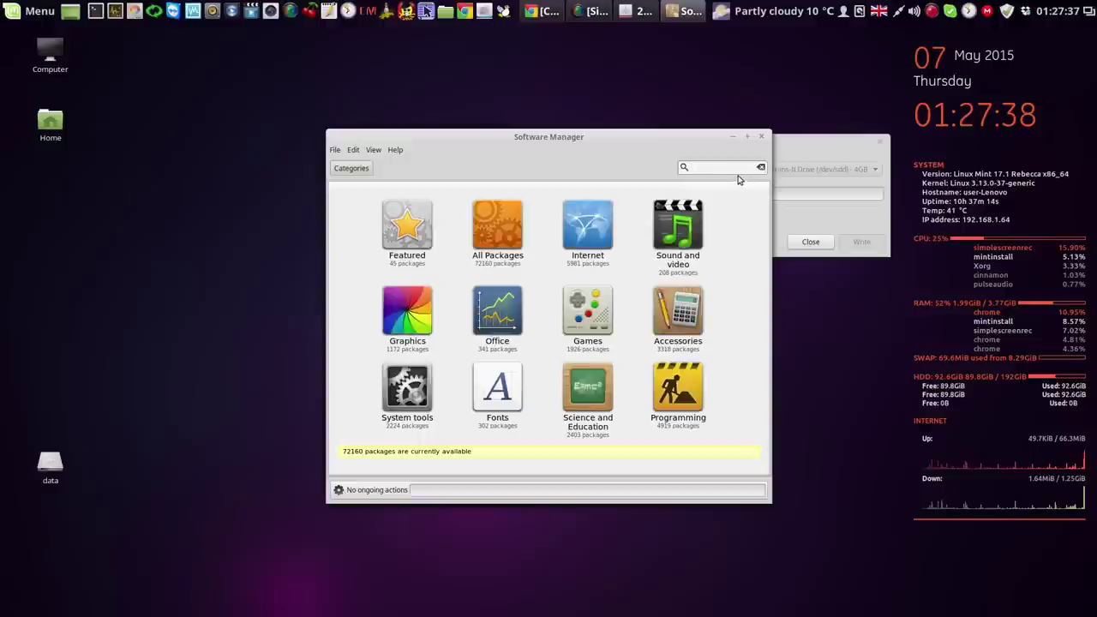
- Search for 'unet' and open the unetbootin package page, which shows it is Installed
{"action": "left_click", "coordinate": [728, 167]}
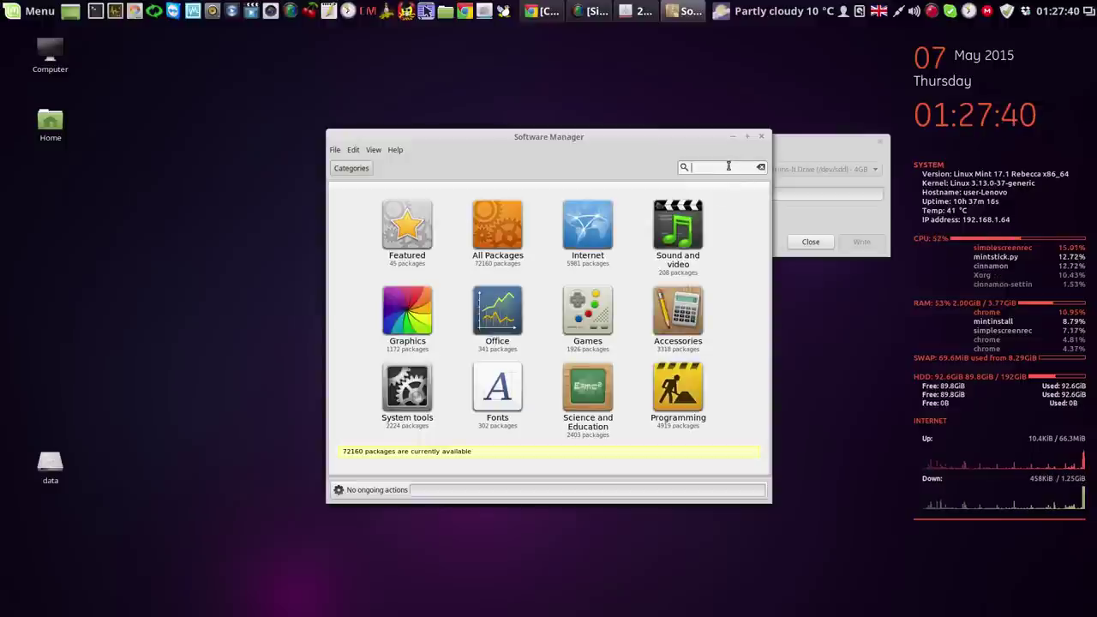
{"action": "type", "text": "une"}
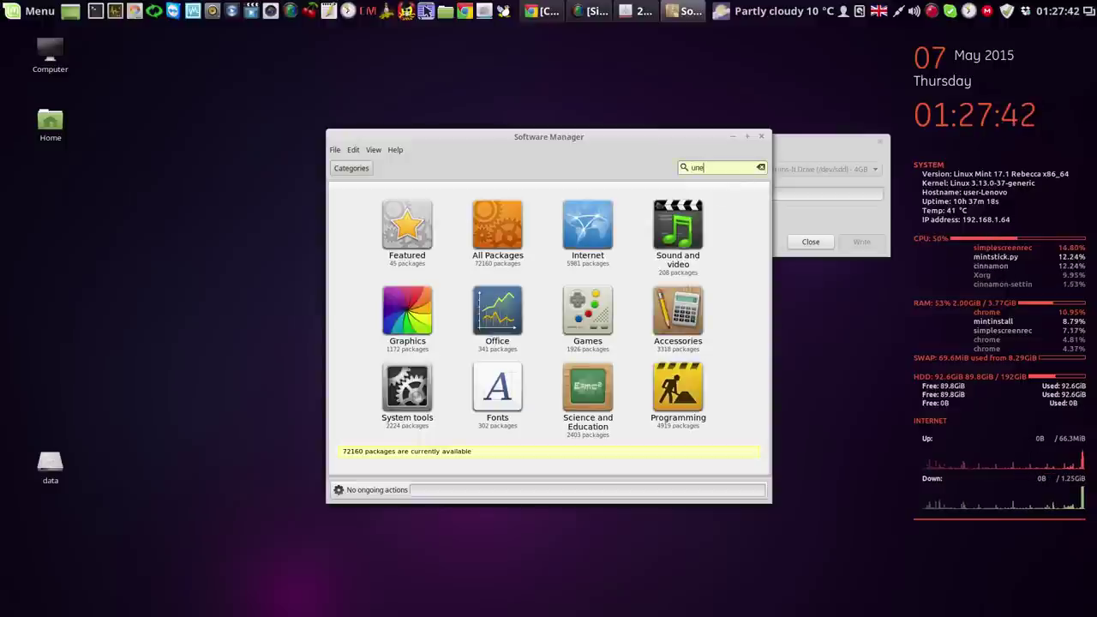
{"action": "type", "text": "t"}
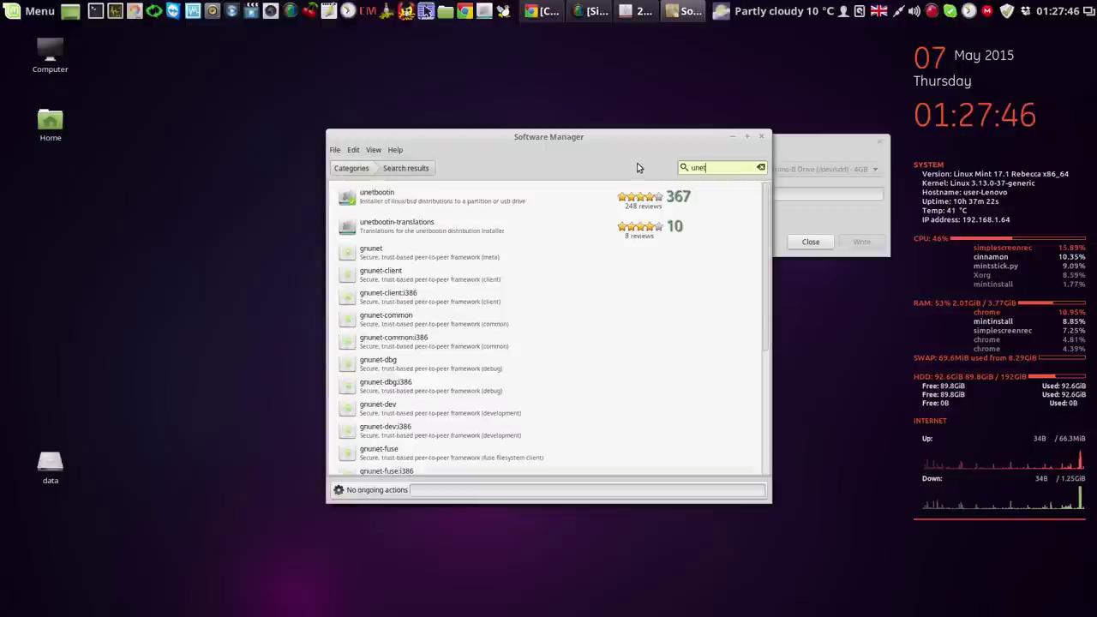
{"action": "left_click", "coordinate": [412, 203]}
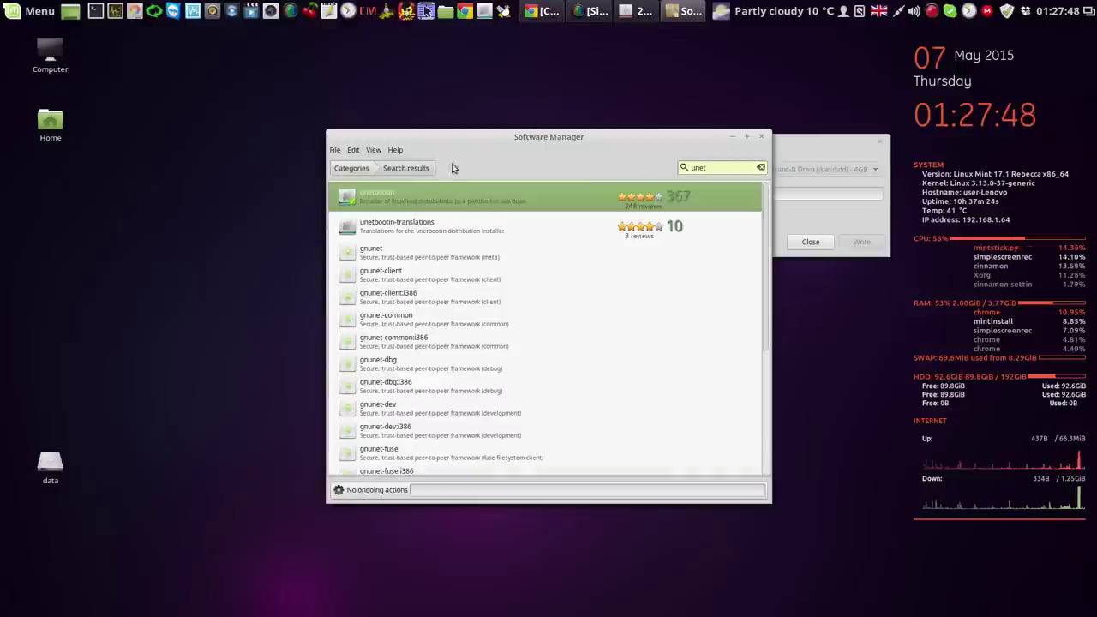
{"action": "left_click_drag", "start_coordinate": [472, 138], "coordinate": [254, 102]}
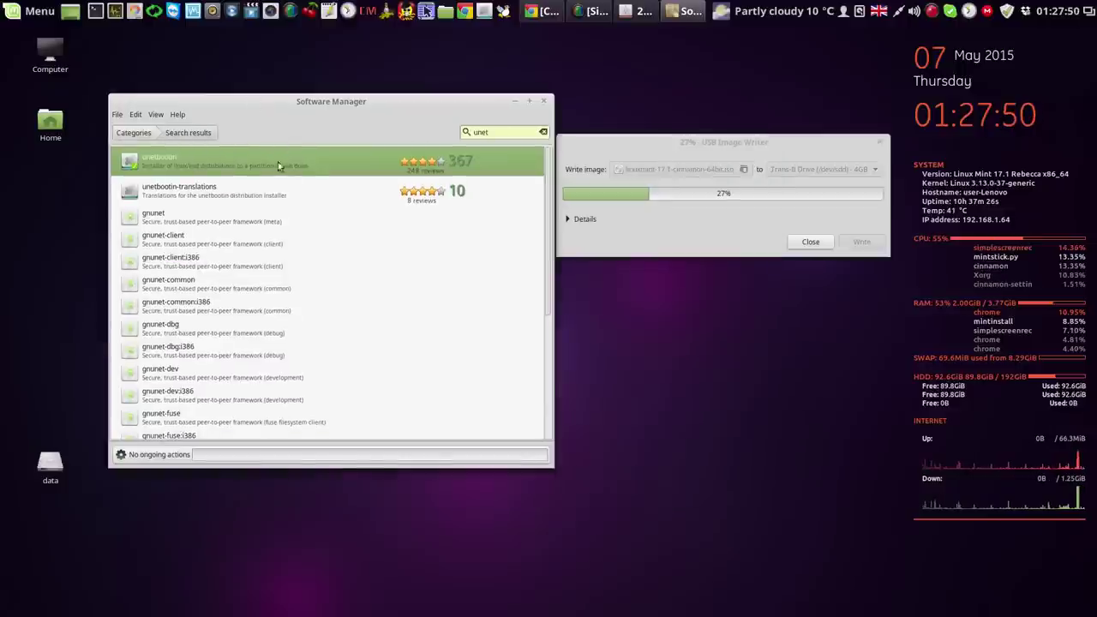
{"action": "double_click", "coordinate": [354, 165]}
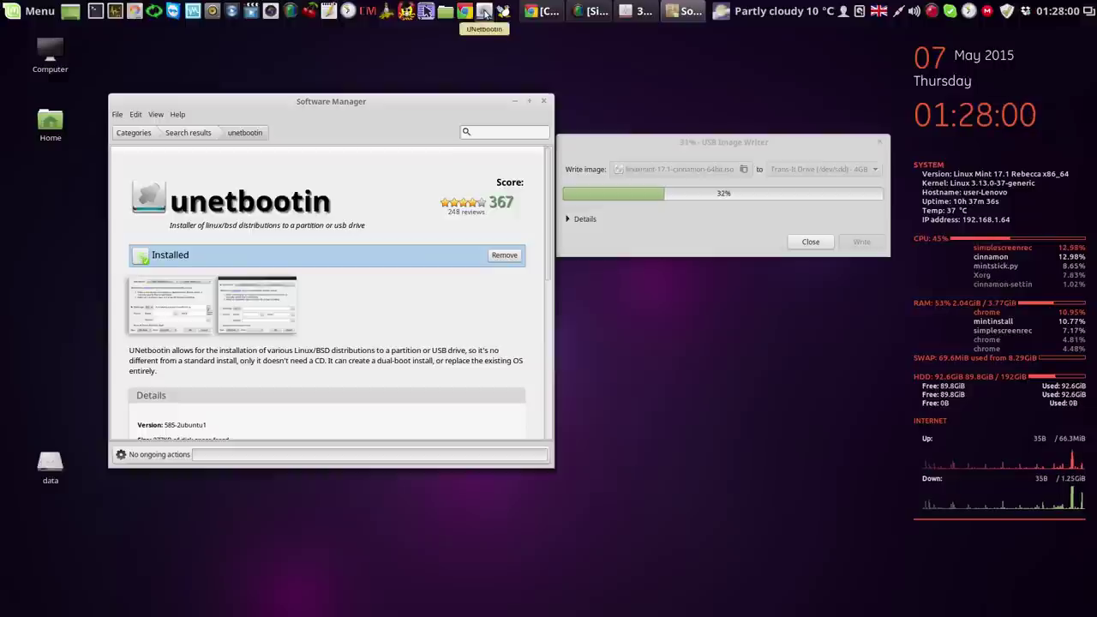
- Launch UNetbootin from the panel and authenticate with the administrator password
{"action": "left_click", "coordinate": [484, 12]}
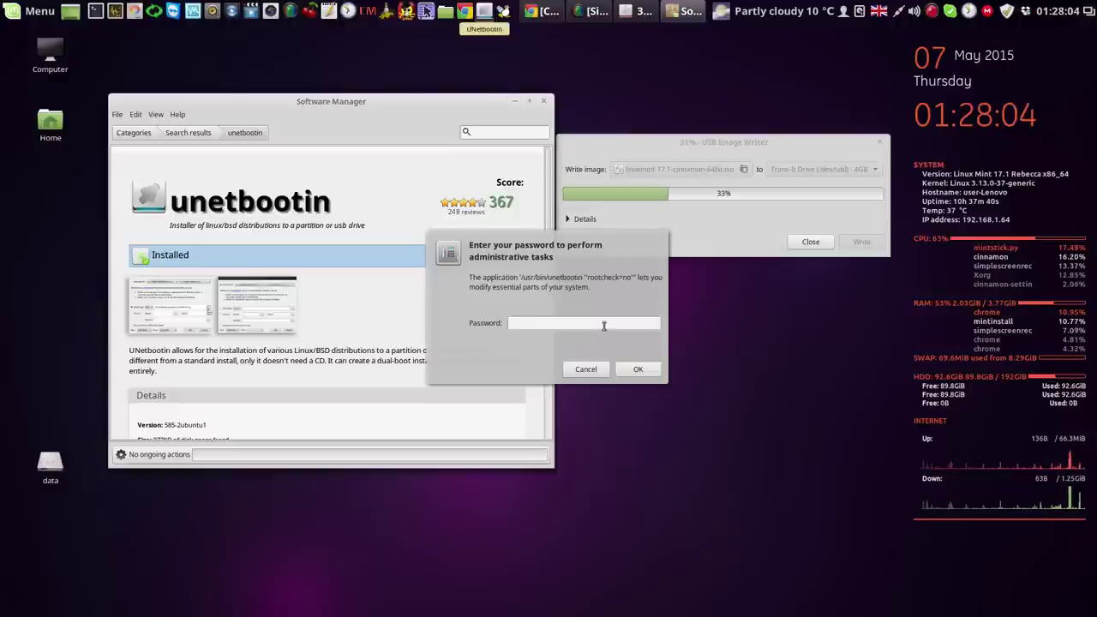
{"action": "type", "text": "*"}
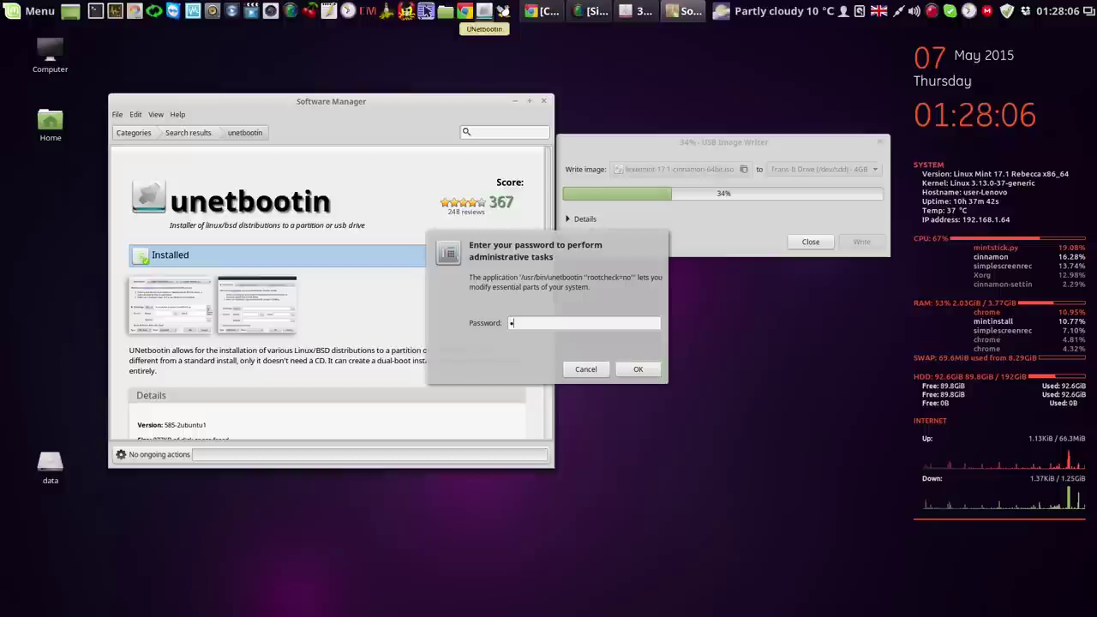
{"action": "type", "text": "*"}
{"action": "key", "text": "Return"}
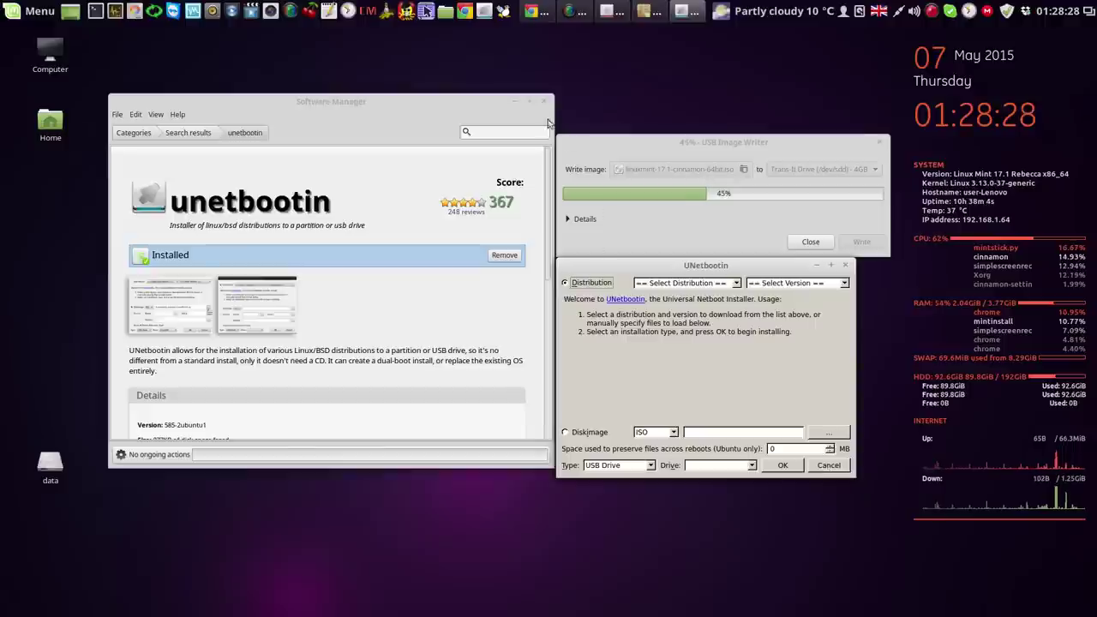
- Set UNetbootin's persistent storage space to 2000 MB
{"action": "left_click", "coordinate": [830, 446]}
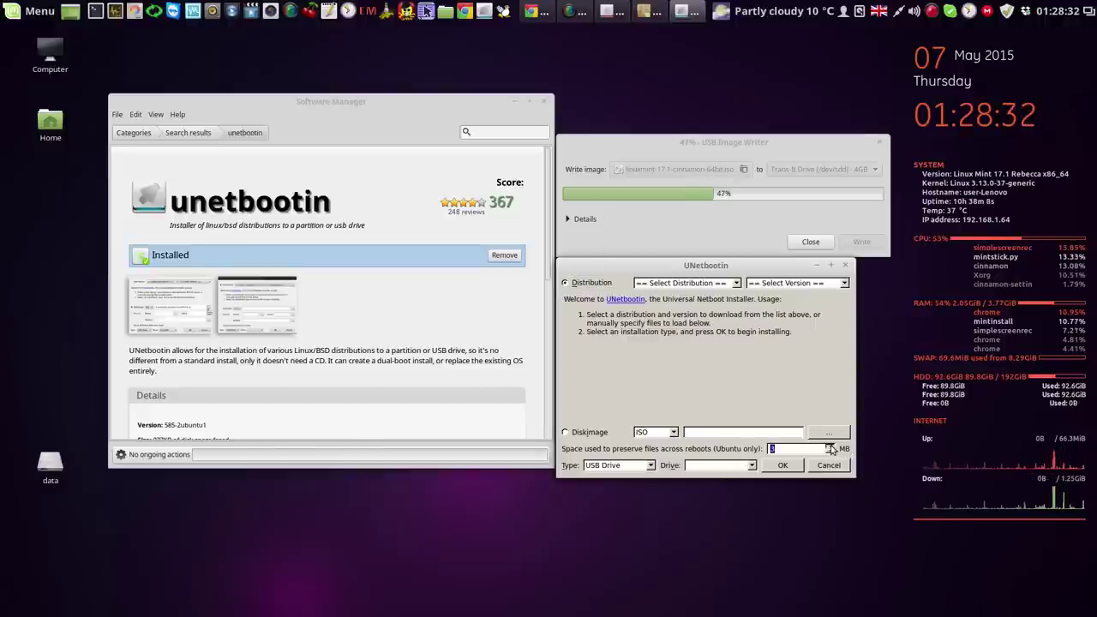
{"action": "left_click", "coordinate": [831, 446]}
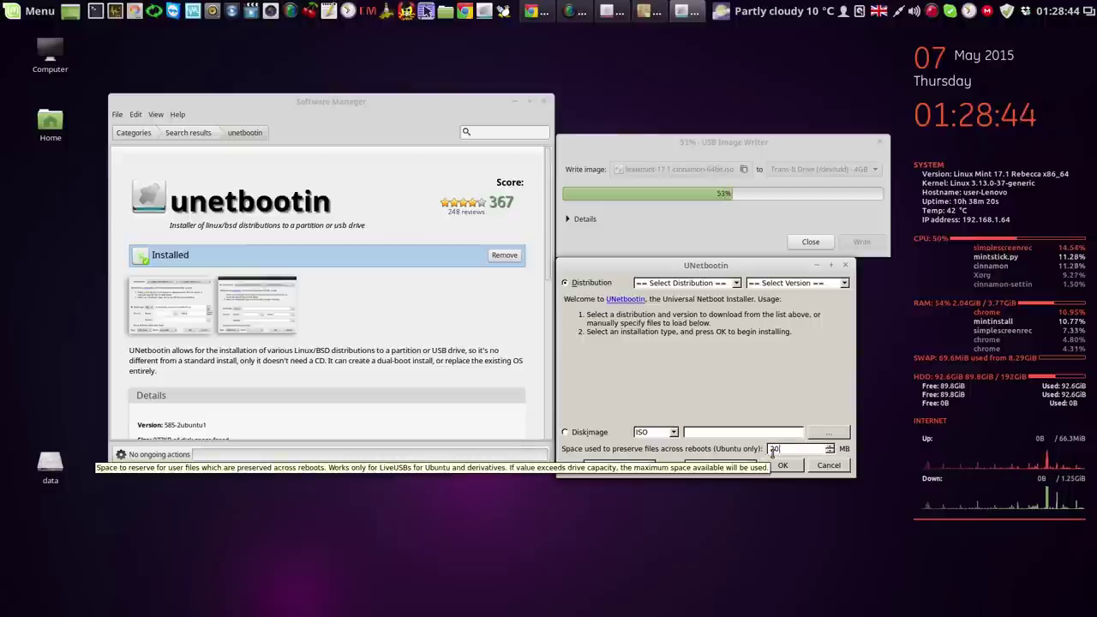
{"action": "type", "text": "2000"}
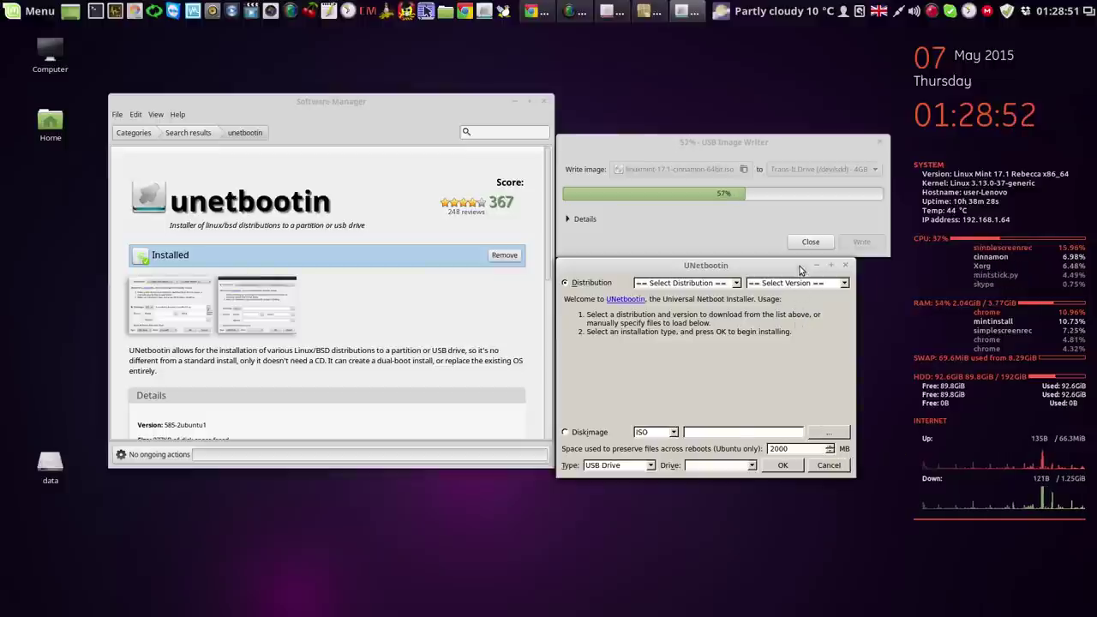
- Cancel UNetbootin without creating a drive, minimise Software Manager, and launch YUMI
{"action": "left_click", "coordinate": [828, 465]}
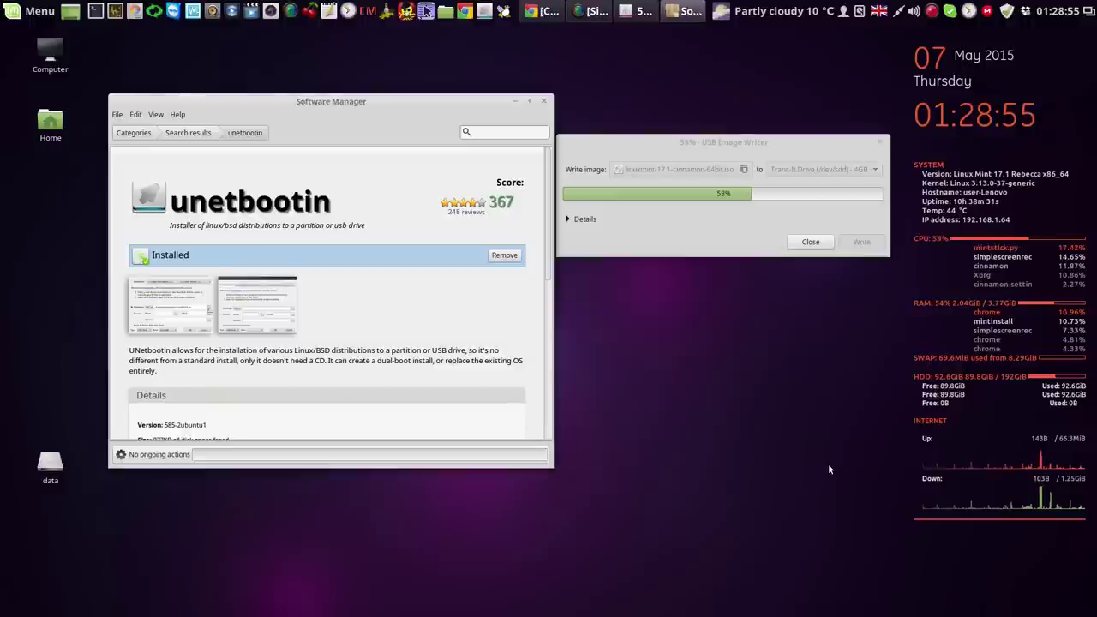
{"action": "left_click", "coordinate": [517, 101]}
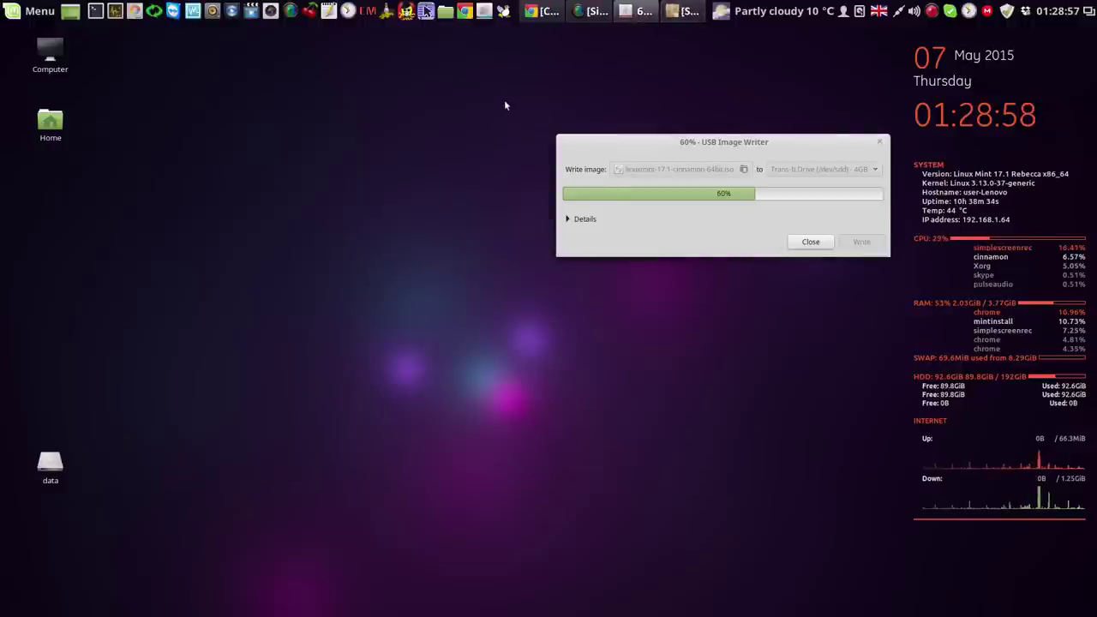
{"action": "left_click", "coordinate": [502, 10]}
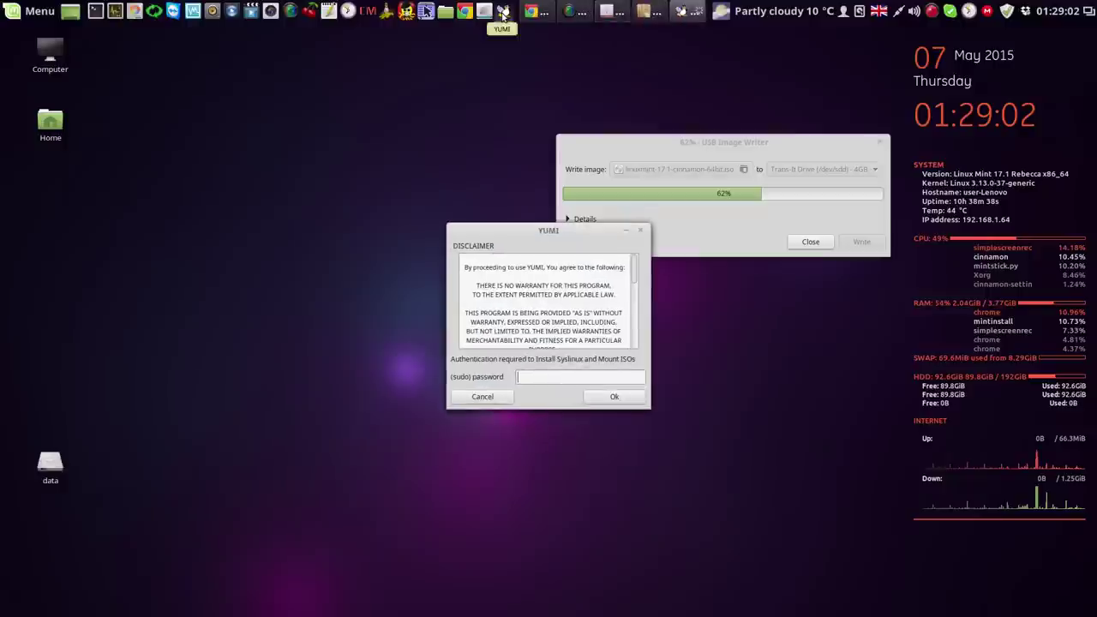
- Start YUMI with the sudo password and dismiss both drive-not-mounted error messages
{"action": "left_click_drag", "start_coordinate": [531, 232], "coordinate": [333, 170]}
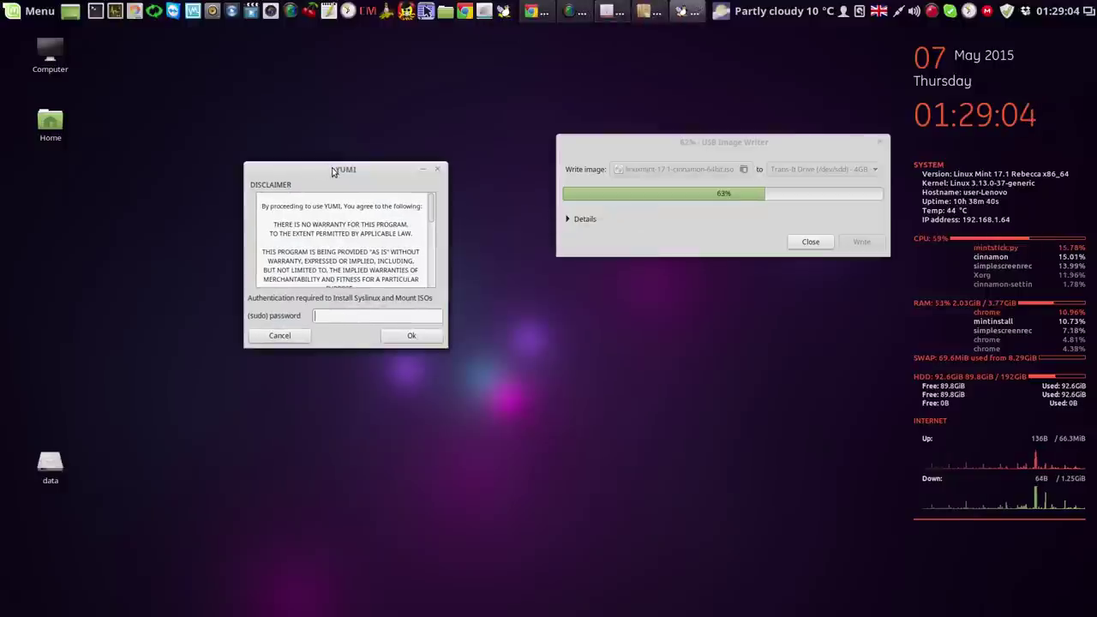
{"action": "type", "text": "a"}
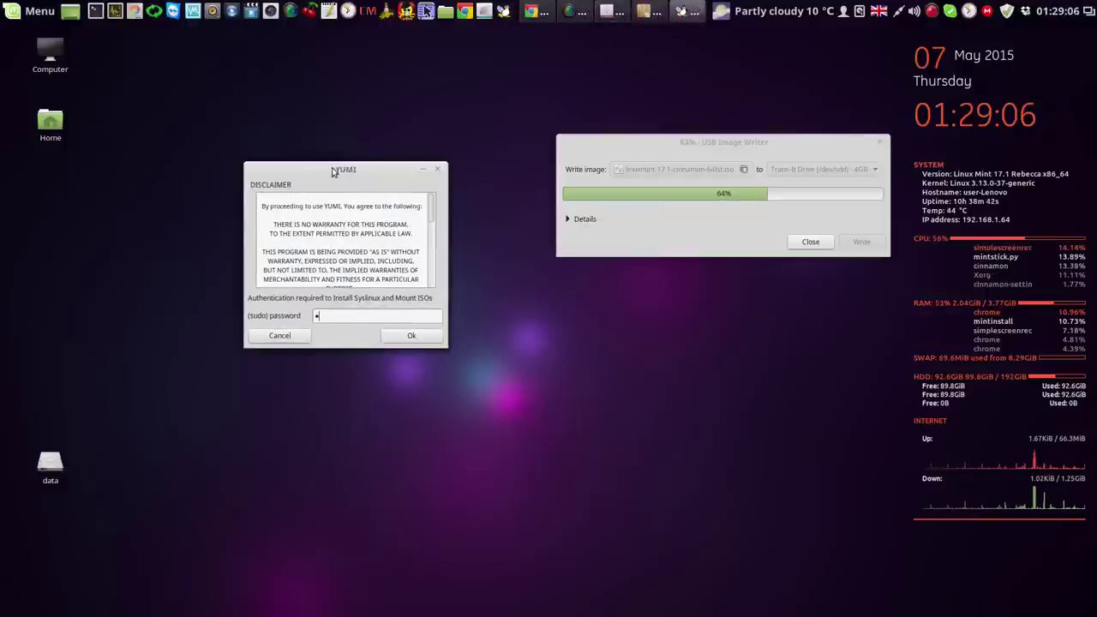
{"action": "type", "text": "a"}
{"action": "key", "text": "Return"}
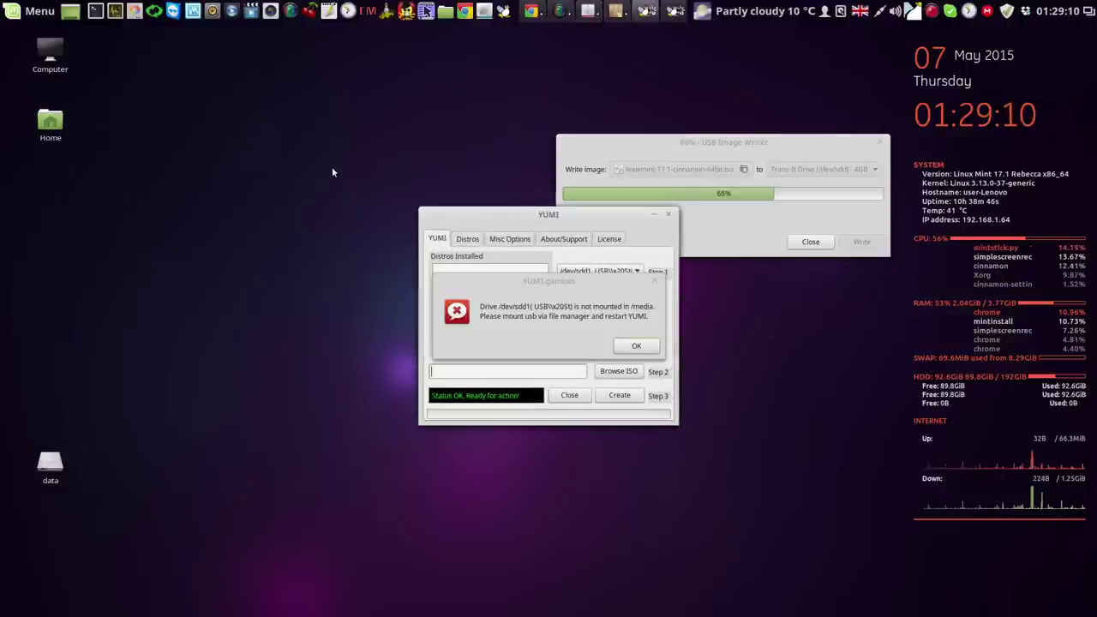
{"action": "left_click_drag", "start_coordinate": [562, 208], "coordinate": [421, 188]}
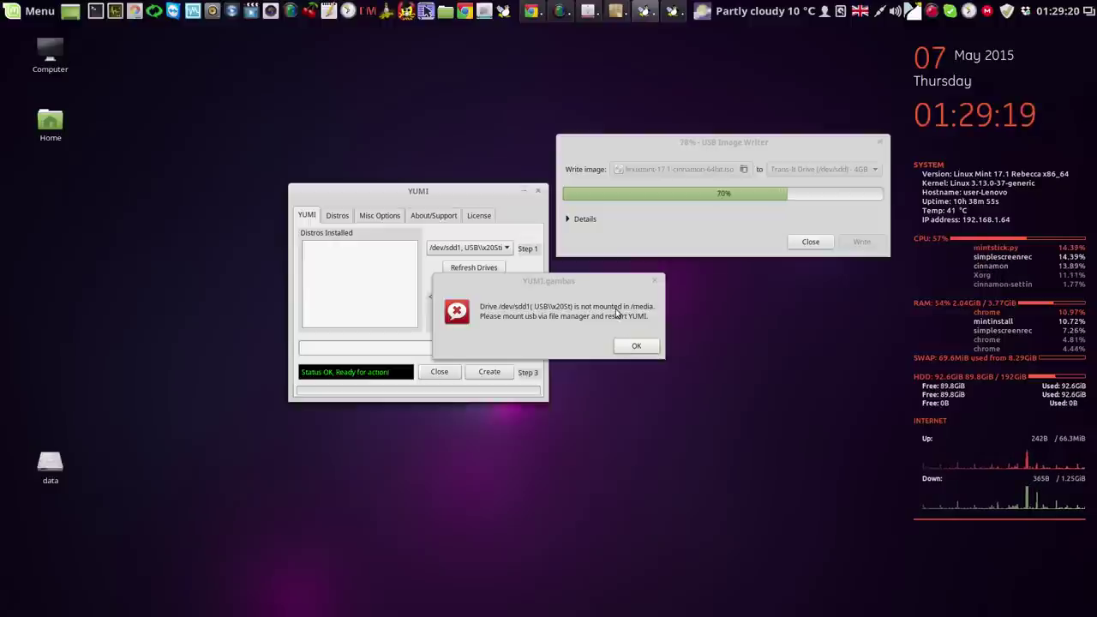
{"action": "left_click", "coordinate": [633, 346]}
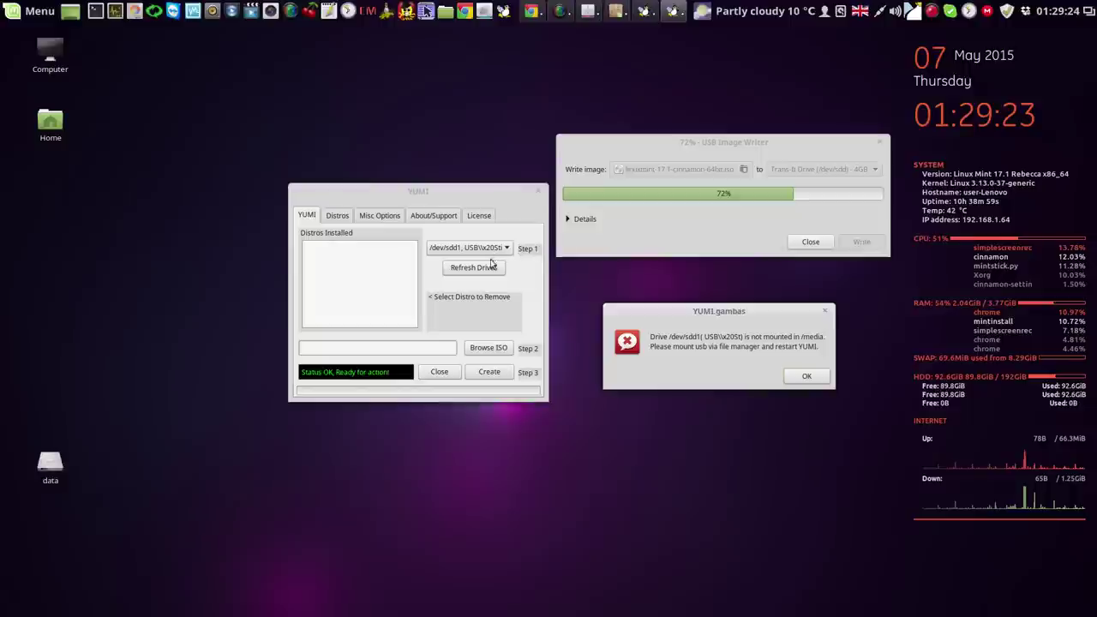
{"action": "left_click", "coordinate": [808, 378]}
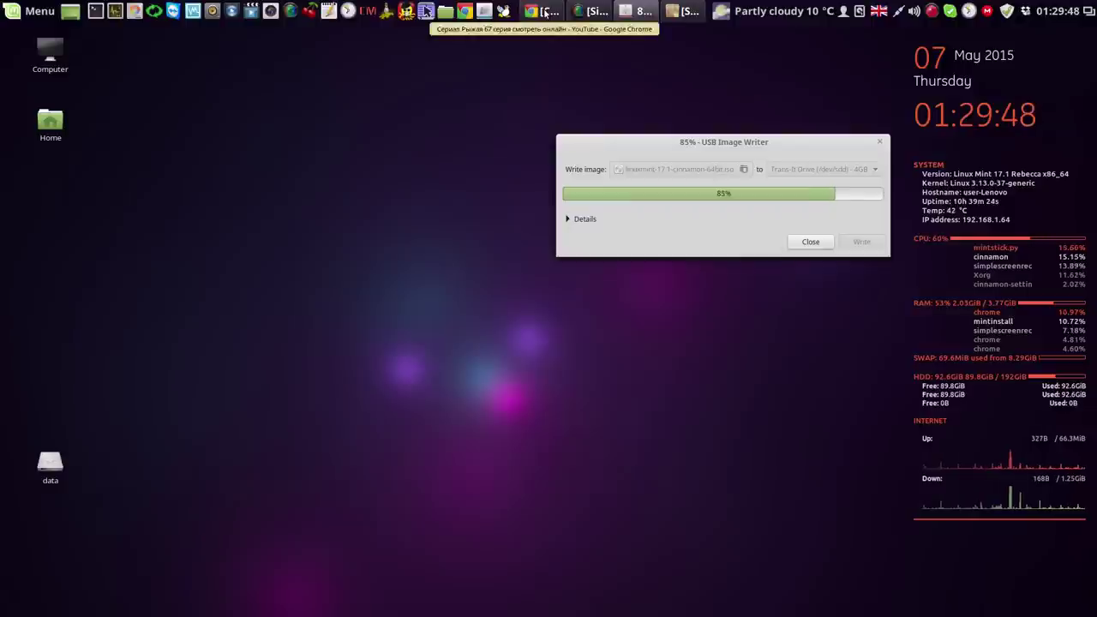
- Google 'yumi' in a new maximised Chrome tab and open the pendrivelinux.com YUMI – Multiboot USB Creator page
{"action": "left_click", "coordinate": [545, 12]}
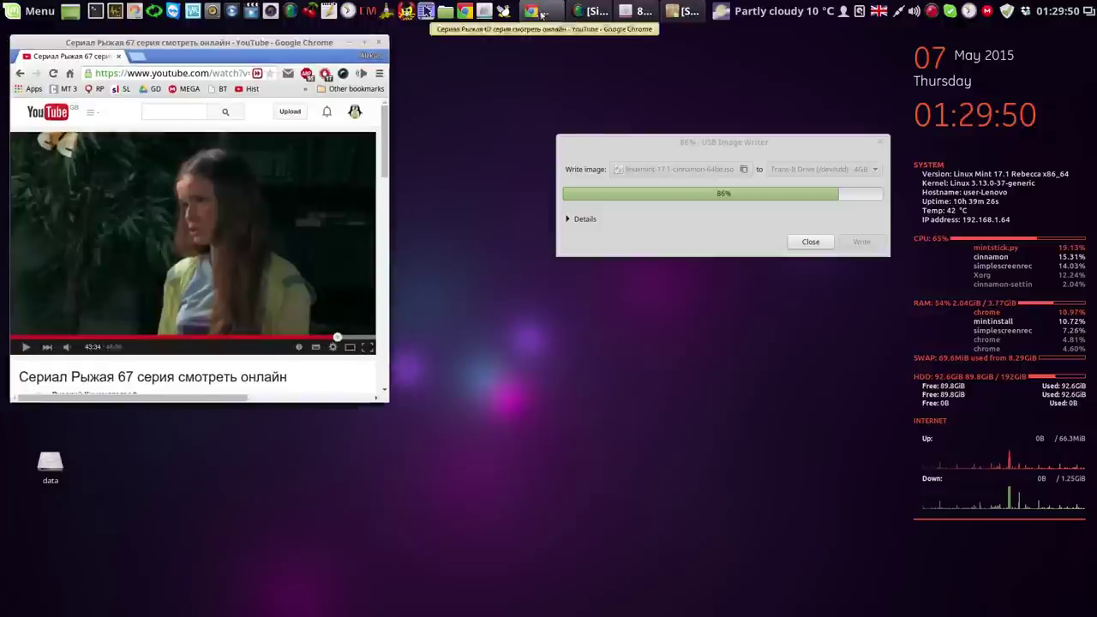
{"action": "left_click", "coordinate": [140, 58]}
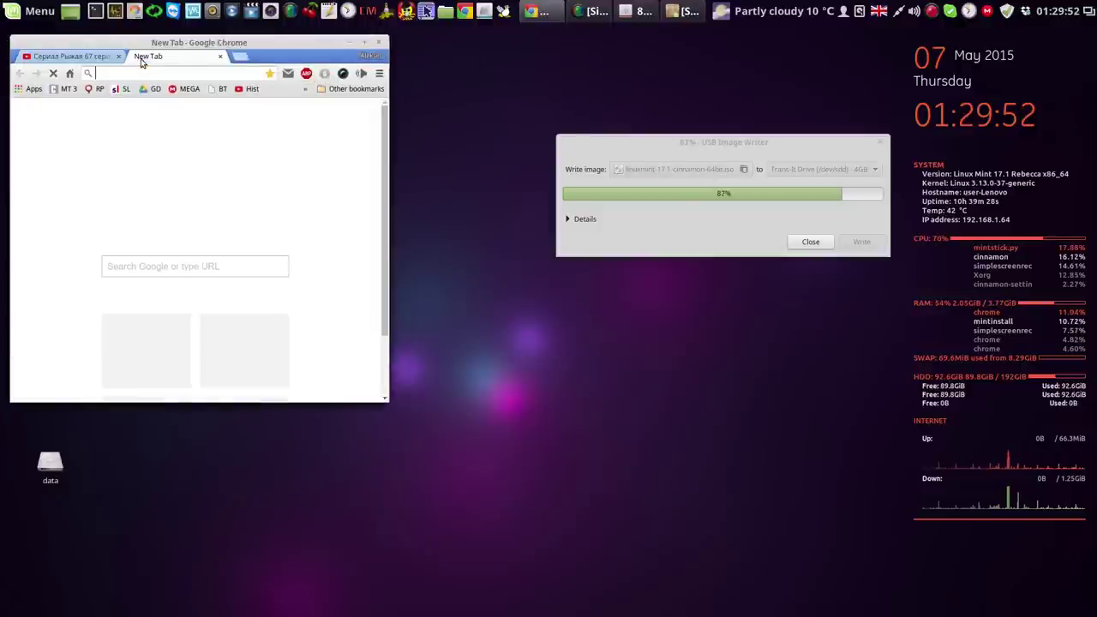
{"action": "left_click", "coordinate": [363, 42]}
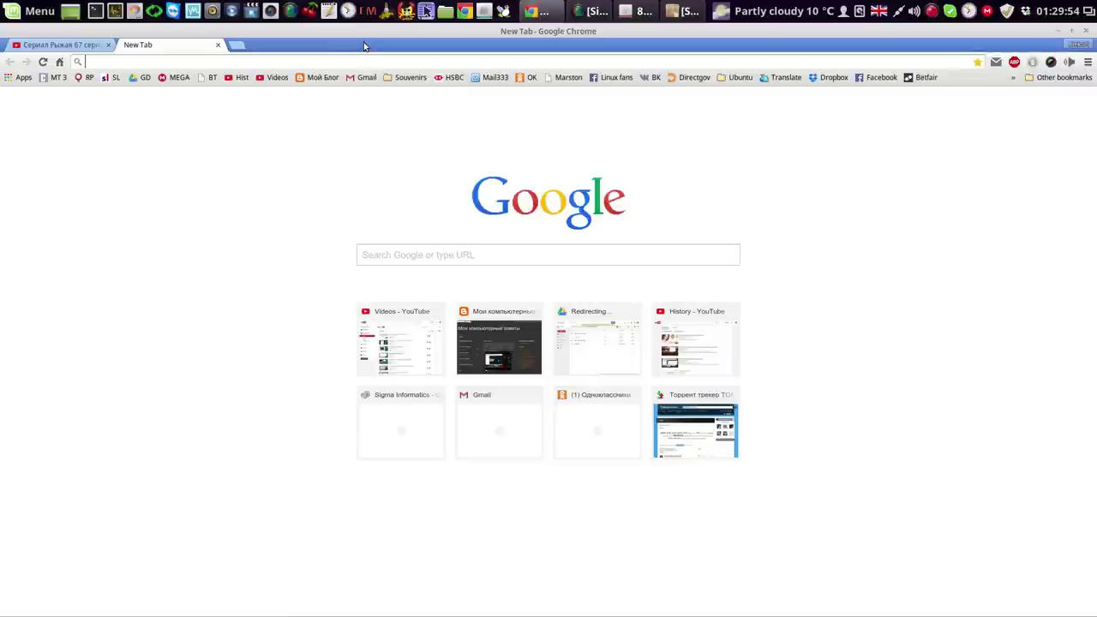
{"action": "left_click", "coordinate": [540, 256]}
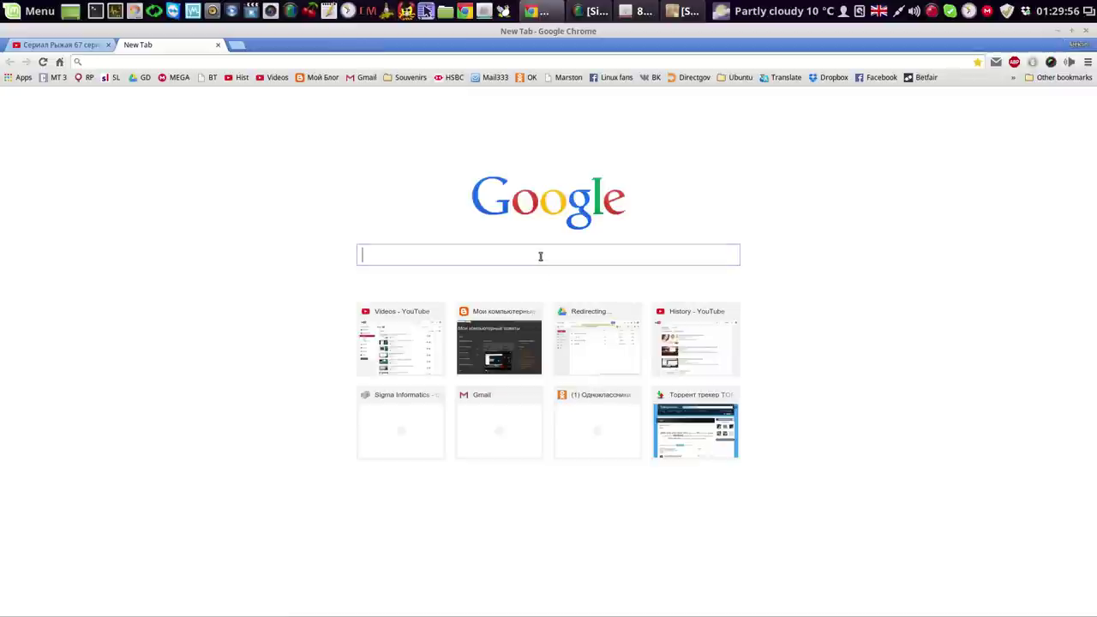
{"action": "type", "text": "yu"}
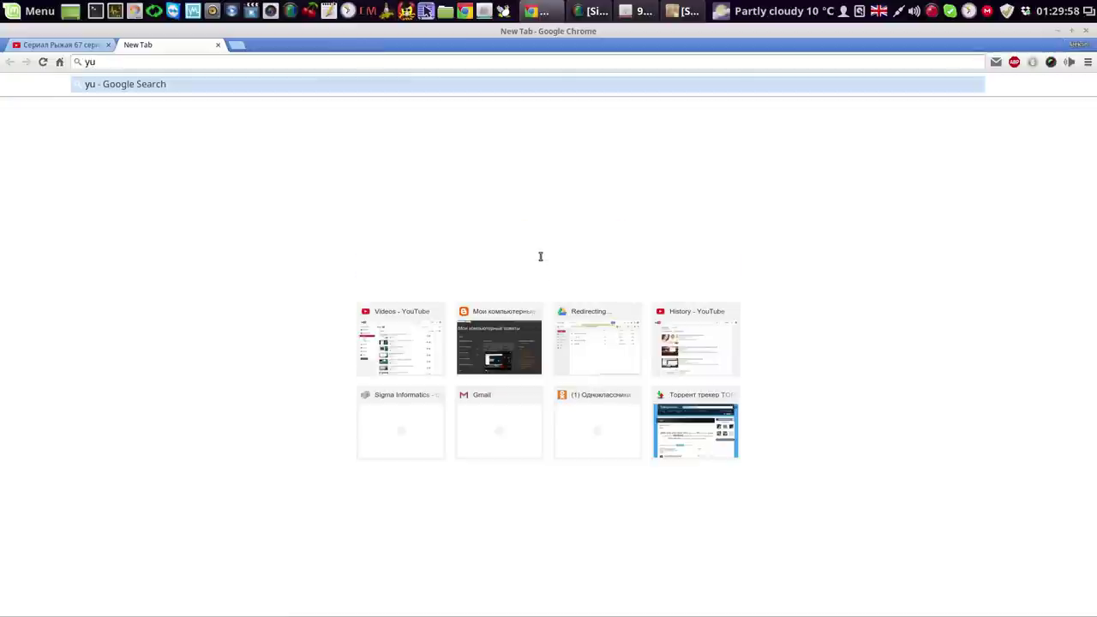
{"action": "type", "text": "mi"}
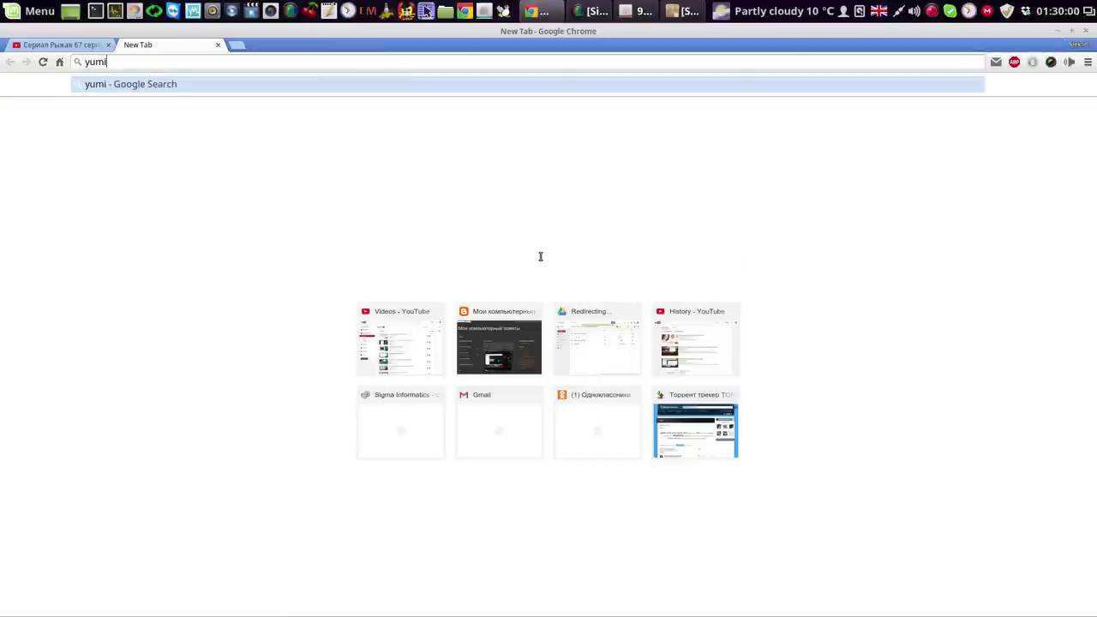
{"action": "key", "text": "Return"}
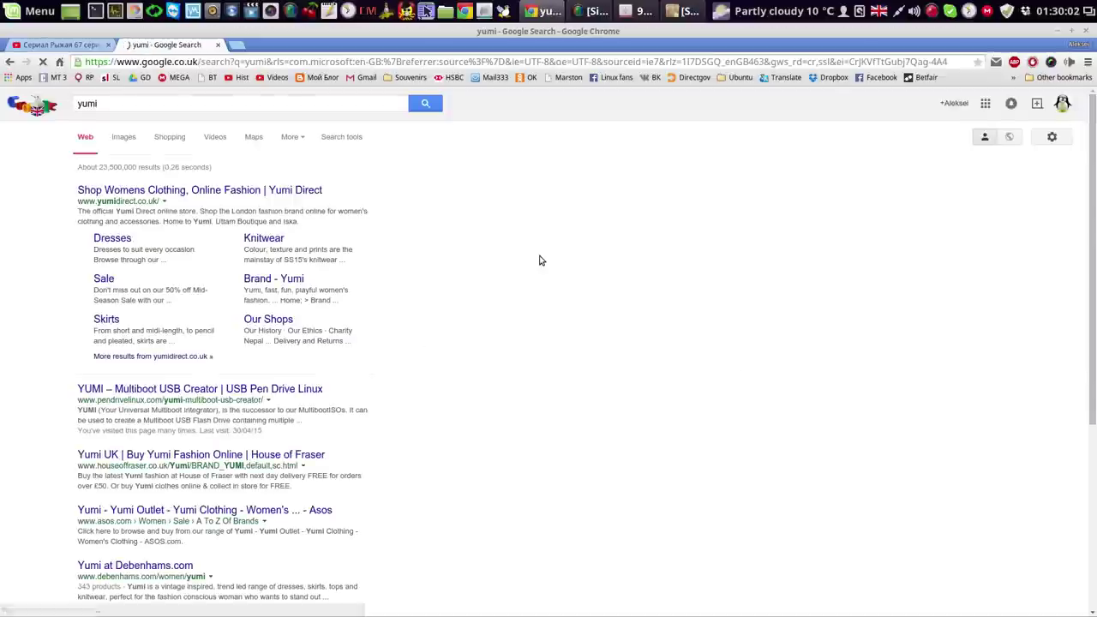
{"action": "scroll", "coordinate": [1089, 238], "scroll_direction": "down", "scroll_amount": 2}
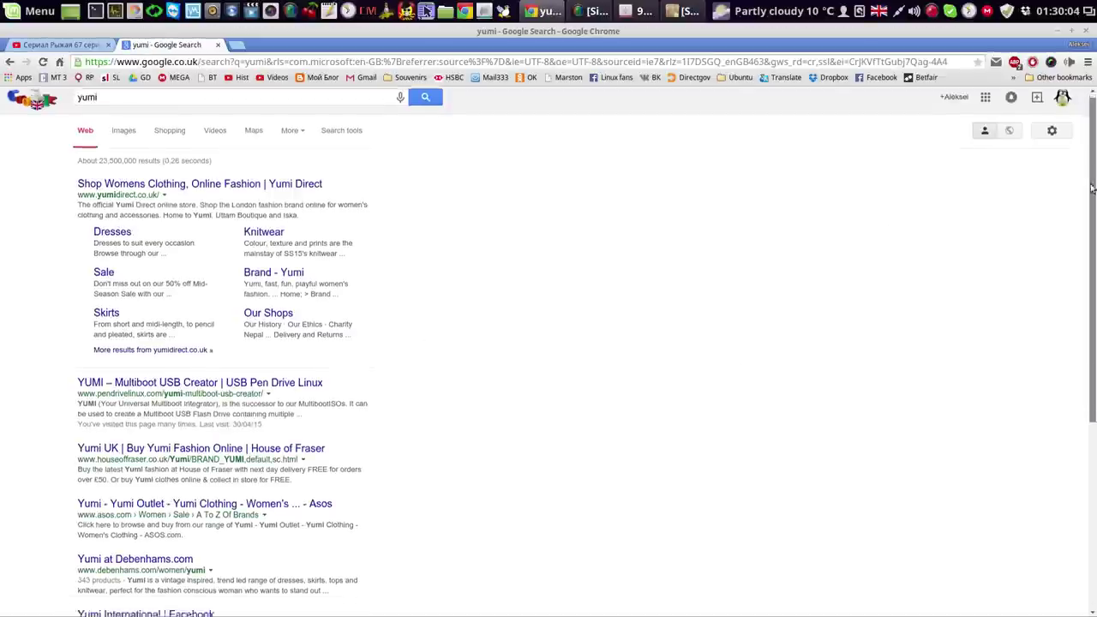
{"action": "scroll", "coordinate": [659, 341], "scroll_direction": "down", "scroll_amount": 2}
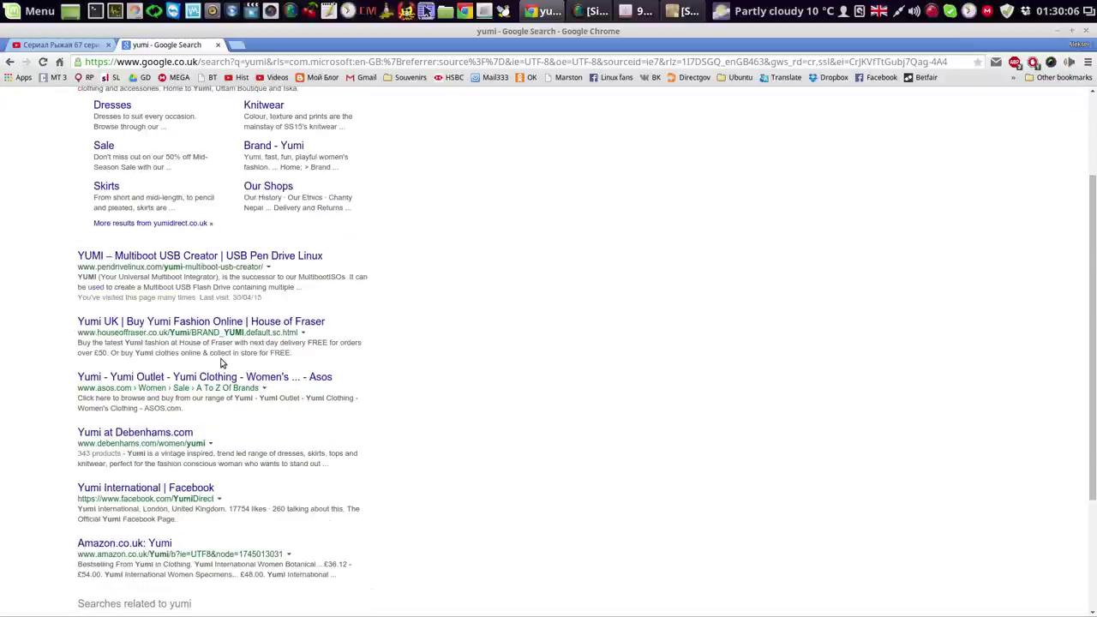
{"action": "left_click", "coordinate": [158, 259]}
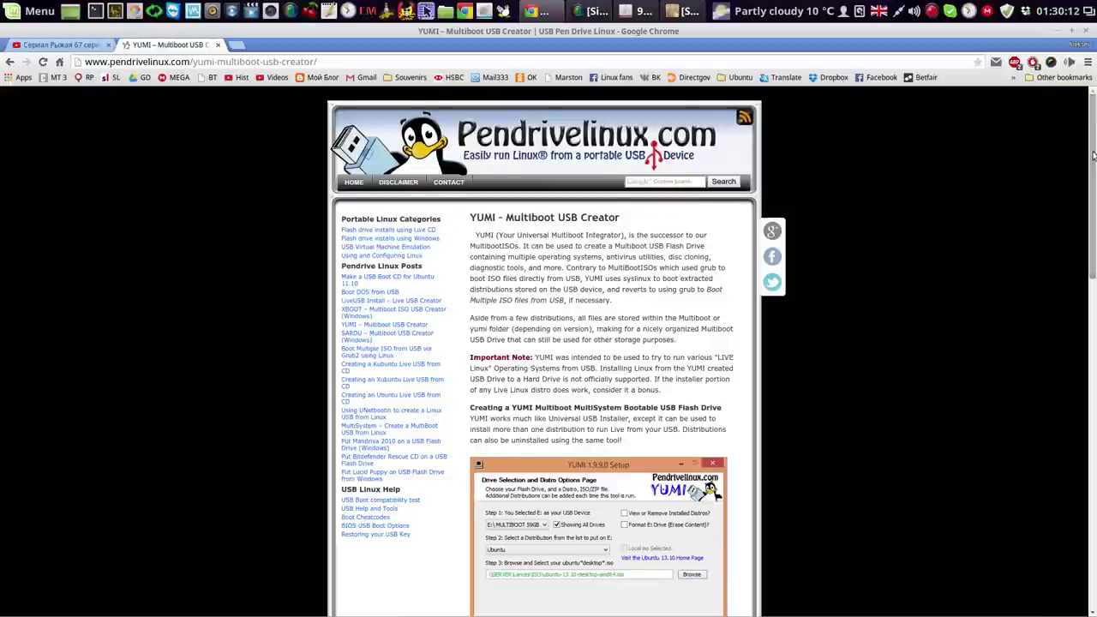
- Save yumi_0.0.1-1_all.deb from the YUMI for Debian Linux link and view the full downloads list
{"action": "left_click_drag", "start_coordinate": [1093, 155], "coordinate": [1092, 361]}
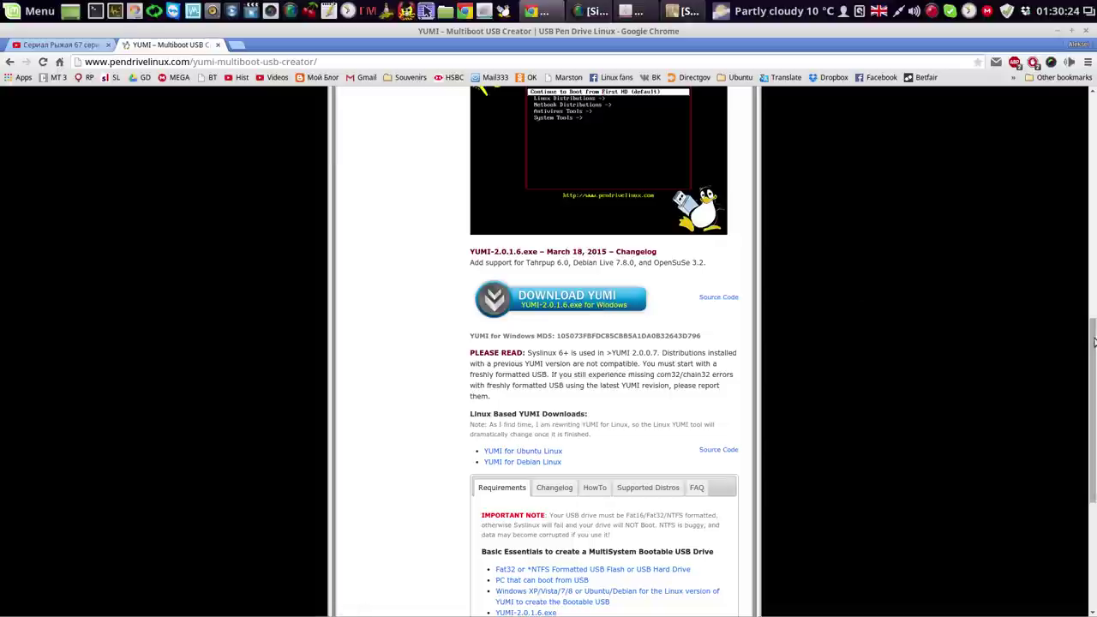
{"action": "scroll", "coordinate": [1093, 342], "scroll_direction": "down", "scroll_amount": 2}
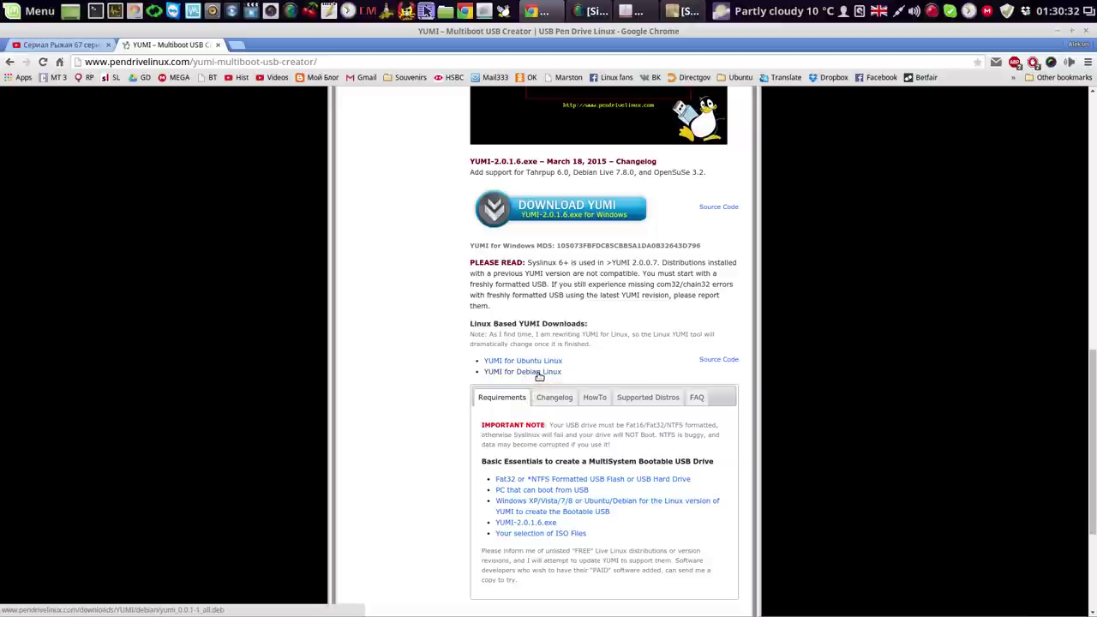
{"action": "left_click", "coordinate": [538, 374]}
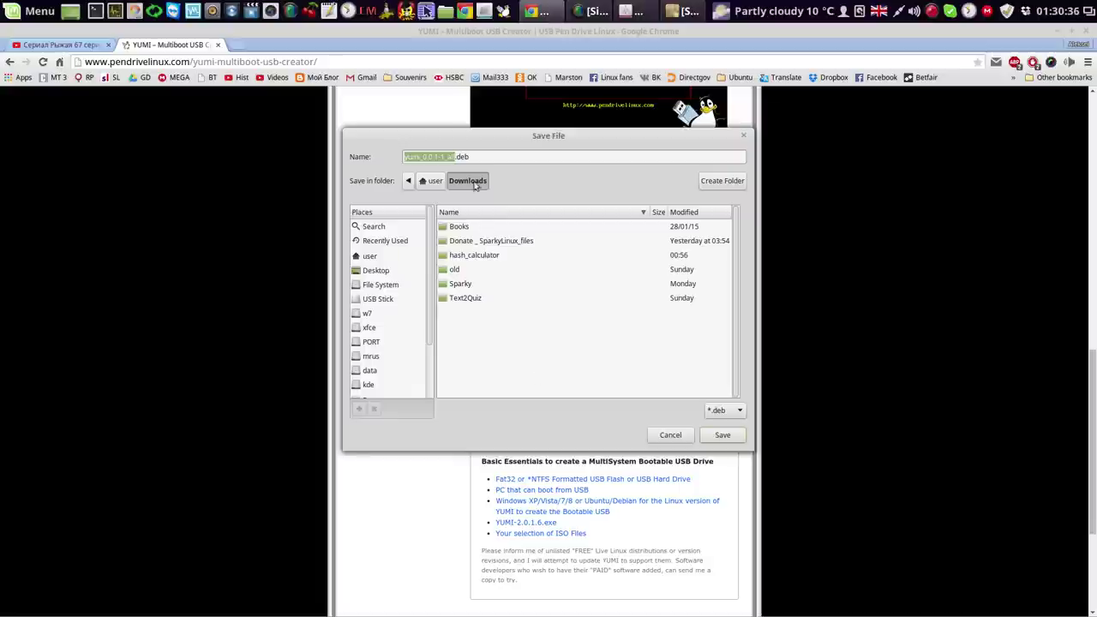
{"action": "left_click", "coordinate": [727, 435]}
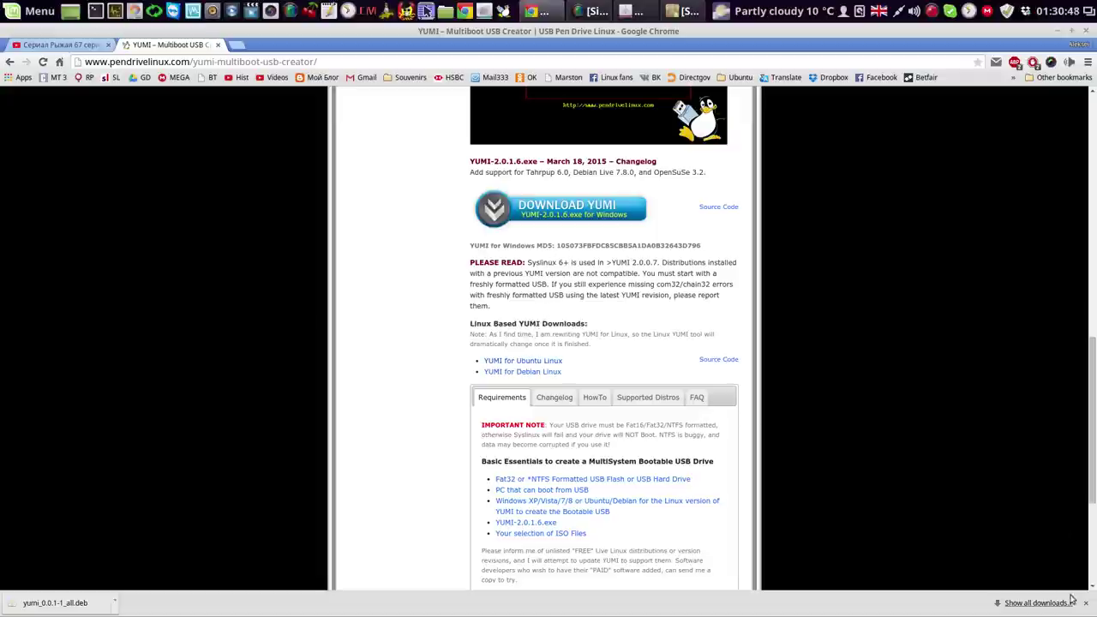
{"action": "left_click", "coordinate": [1046, 604]}
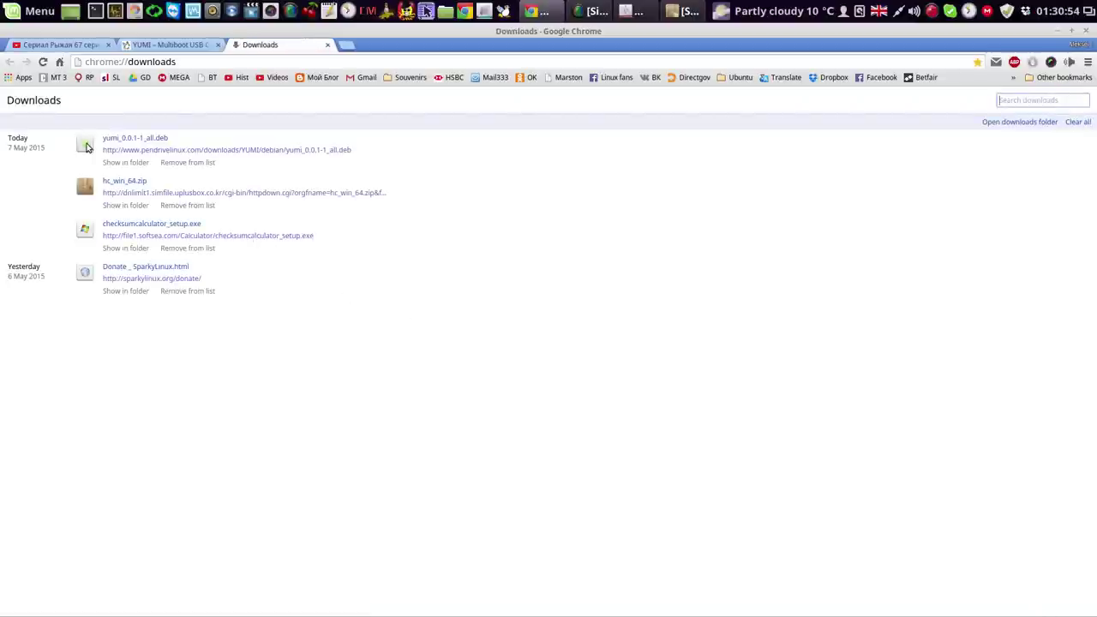
- Acknowledge the 'image successfully written' message and close USB Image Writer
{"action": "left_click", "coordinate": [1057, 31]}
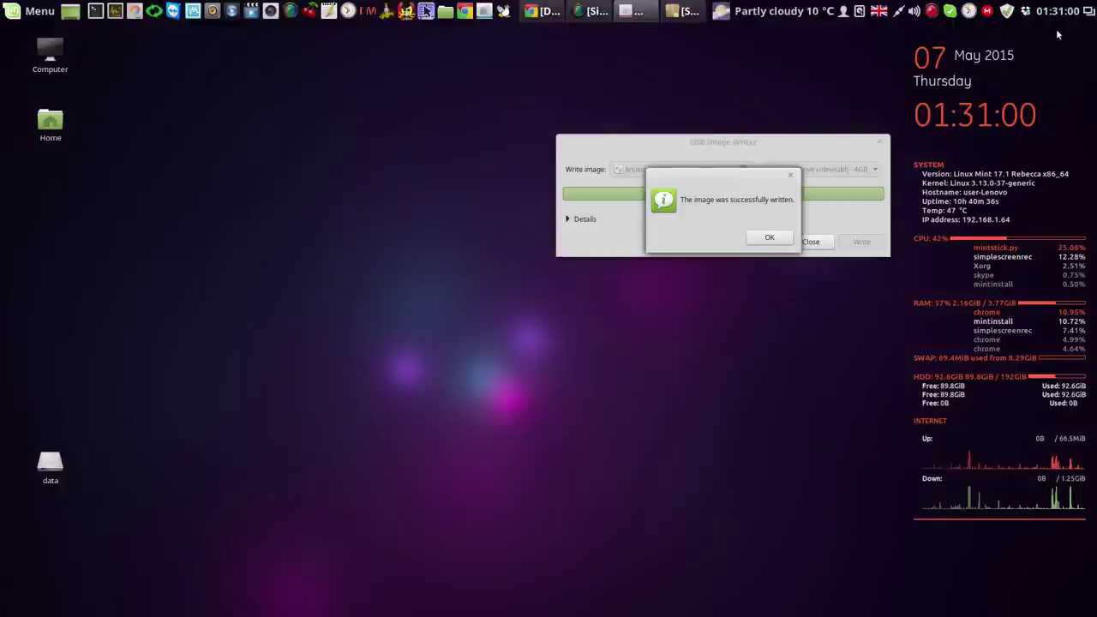
{"action": "left_click", "coordinate": [769, 239]}
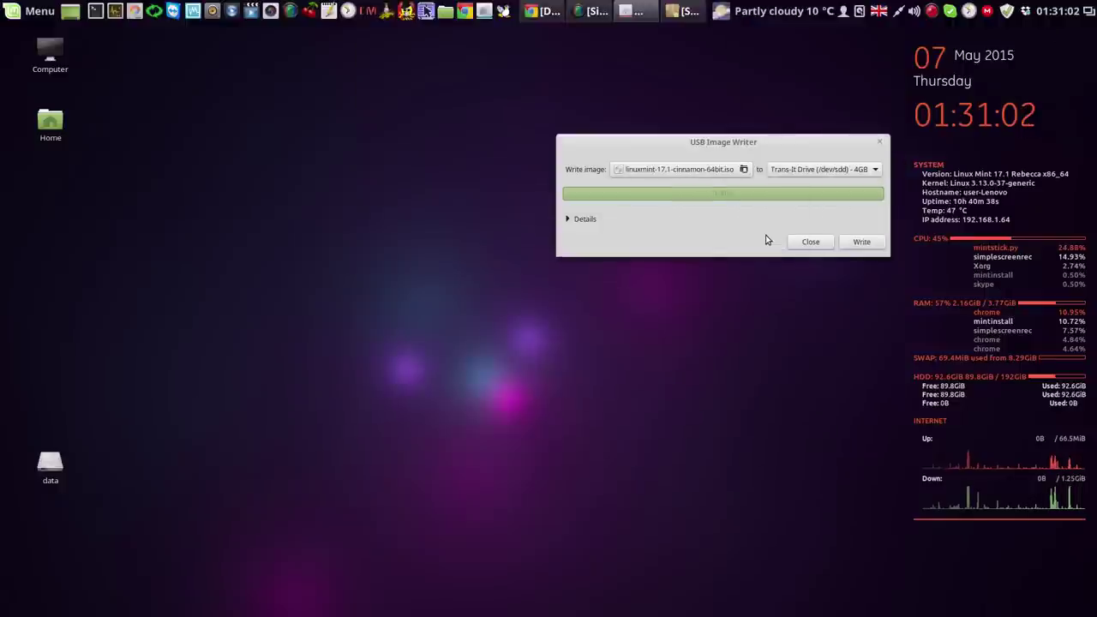
{"action": "left_click", "coordinate": [810, 241]}
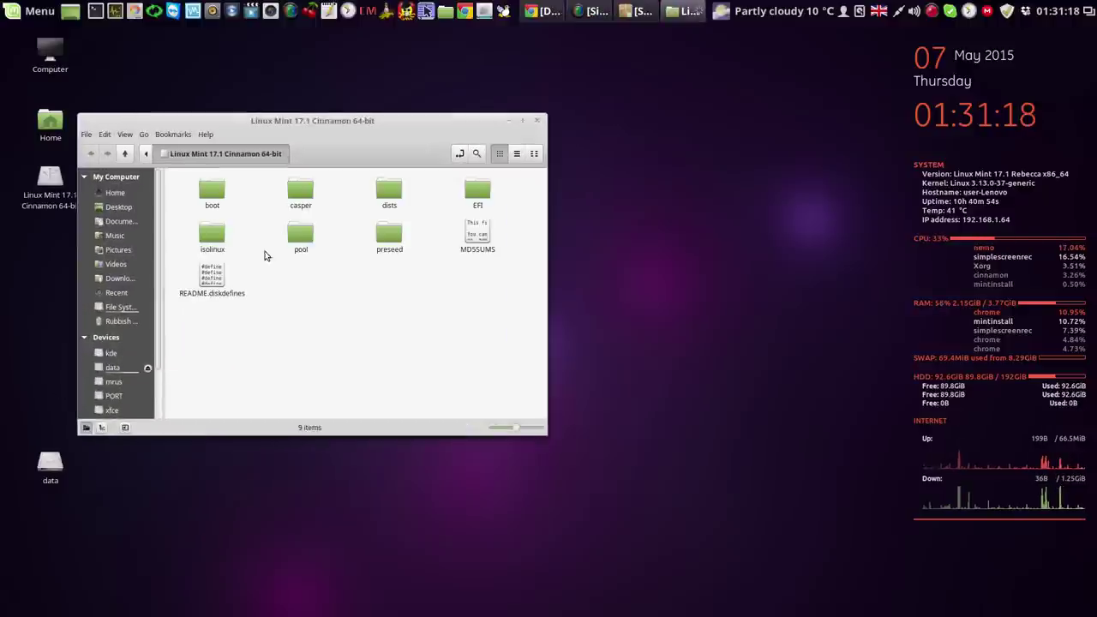
- Close the stick's file window and place the Linux Mint 17.1 Cinnamon 64-bit icon under Home
{"action": "left_click", "coordinate": [537, 123]}
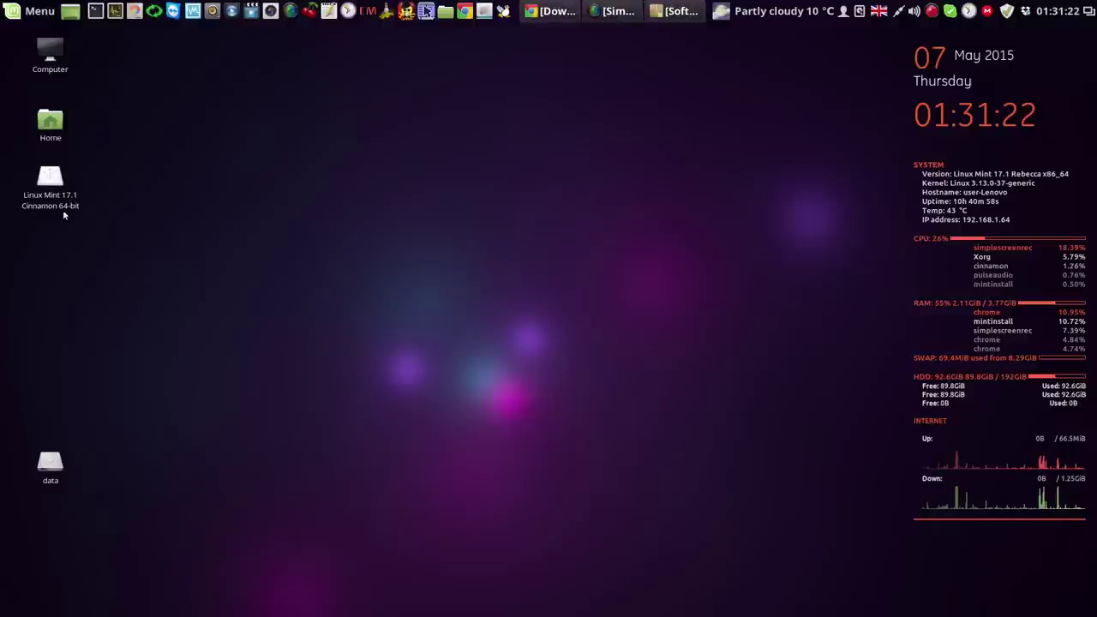
{"action": "left_click_drag", "start_coordinate": [52, 181], "coordinate": [410, 173]}
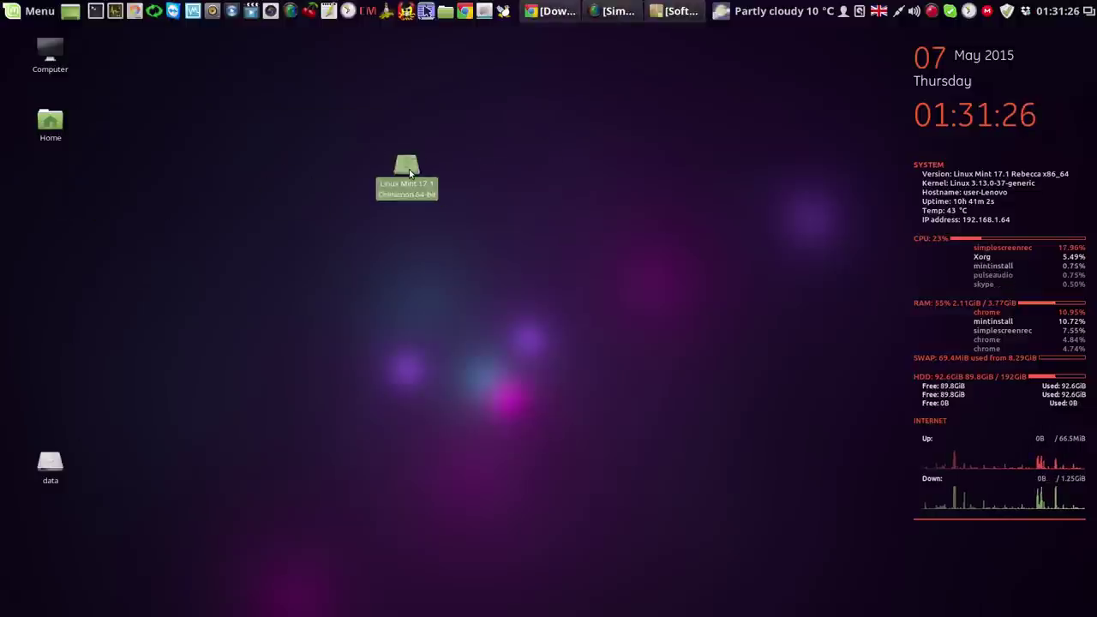
{"action": "left_click_drag", "start_coordinate": [409, 173], "coordinate": [409, 173]}
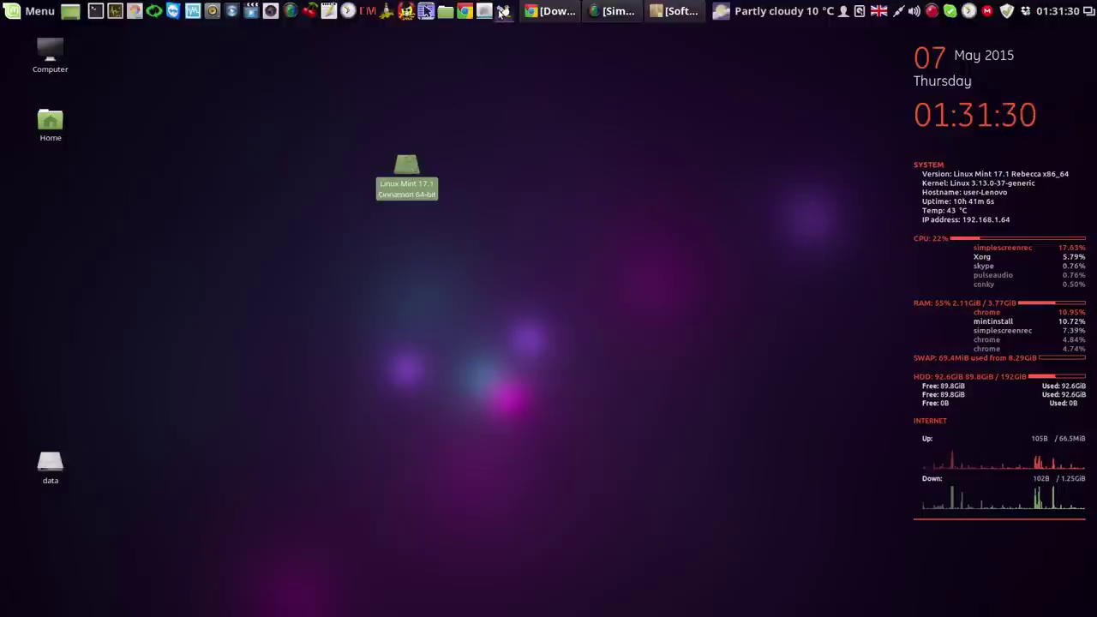
{"action": "left_click_drag", "start_coordinate": [415, 168], "coordinate": [57, 247]}
{"action": "left_click", "coordinate": [218, 295]}
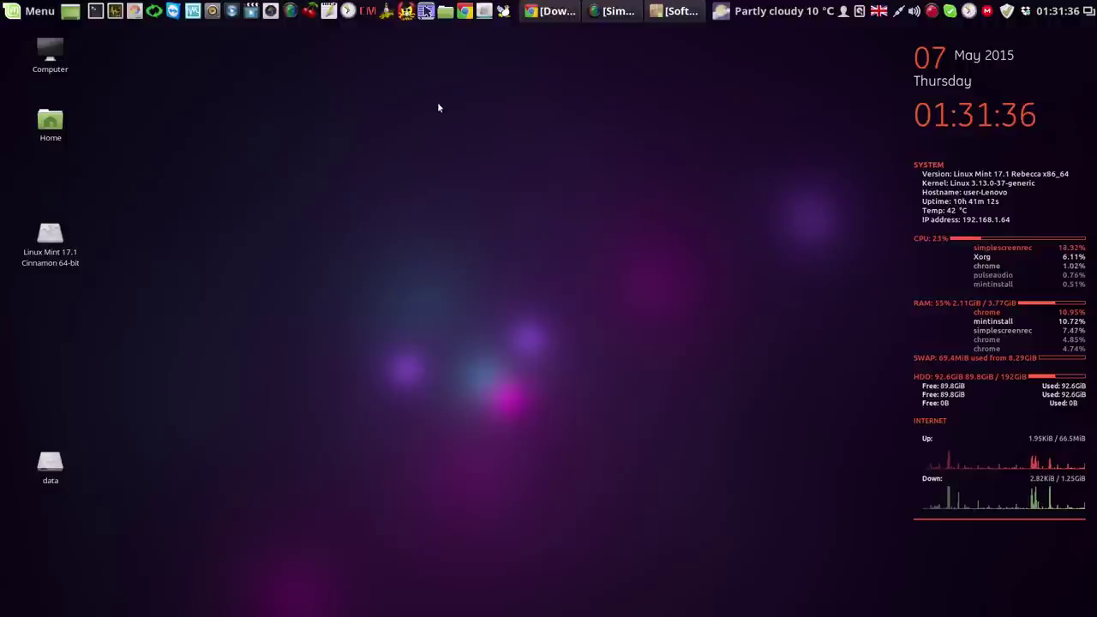
{"action": "left_click", "coordinate": [445, 12]}
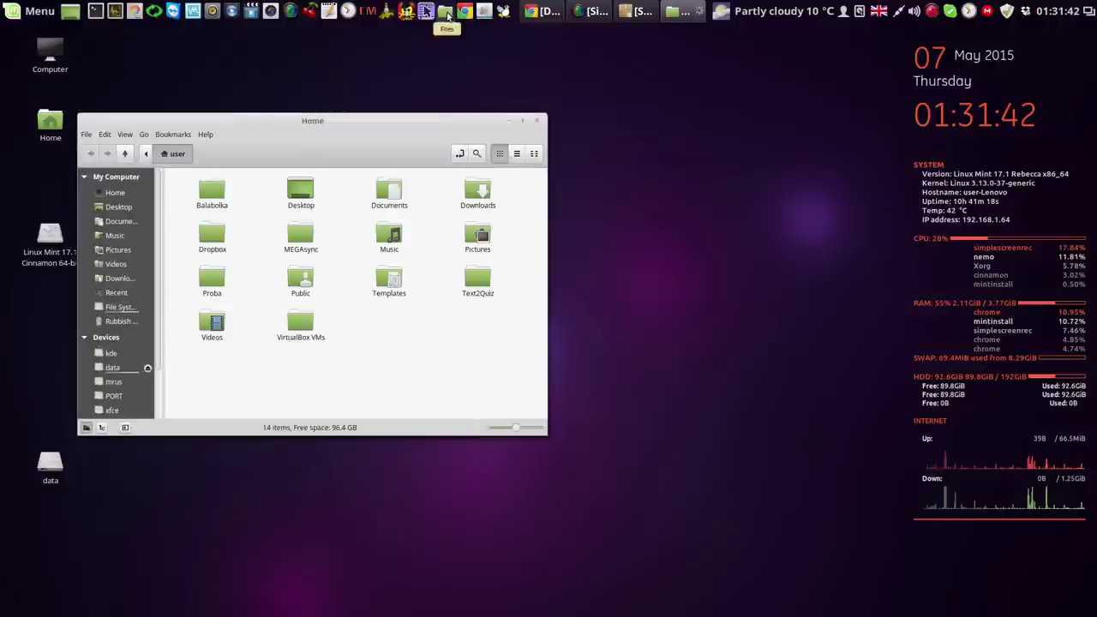
{"action": "left_click_drag", "start_coordinate": [459, 129], "coordinate": [613, 109]}
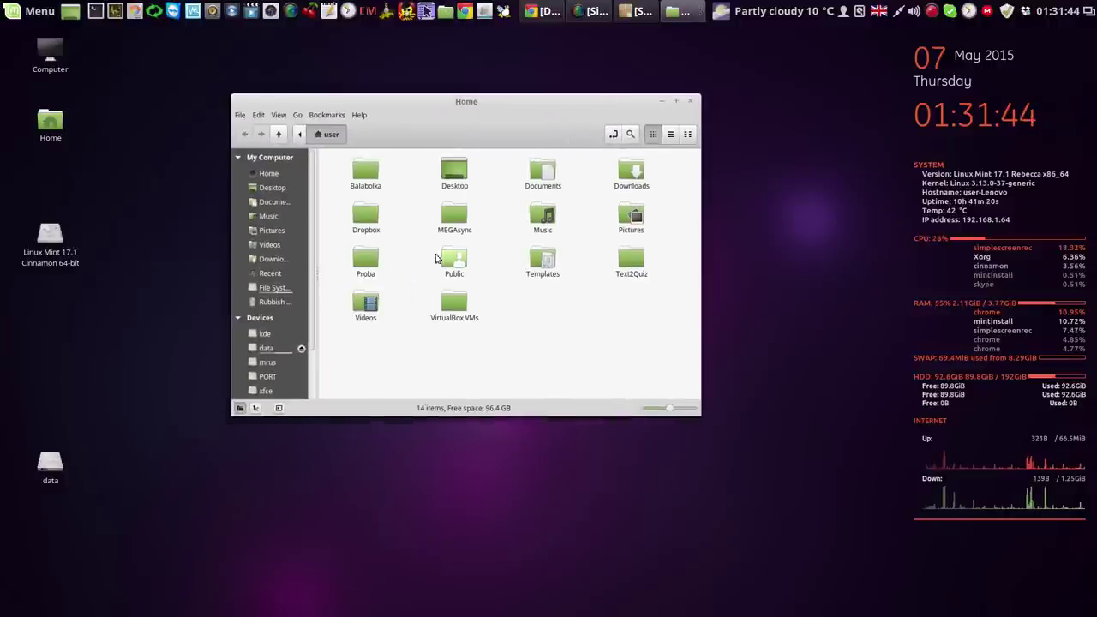
{"action": "left_click", "coordinate": [266, 350]}
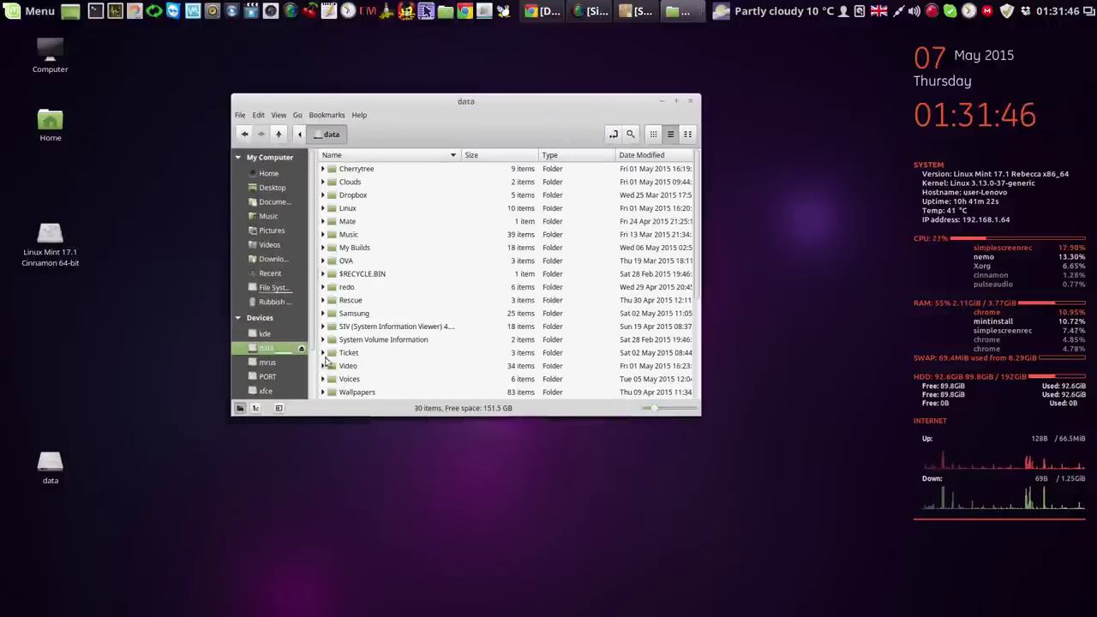
{"action": "double_click", "coordinate": [341, 208]}
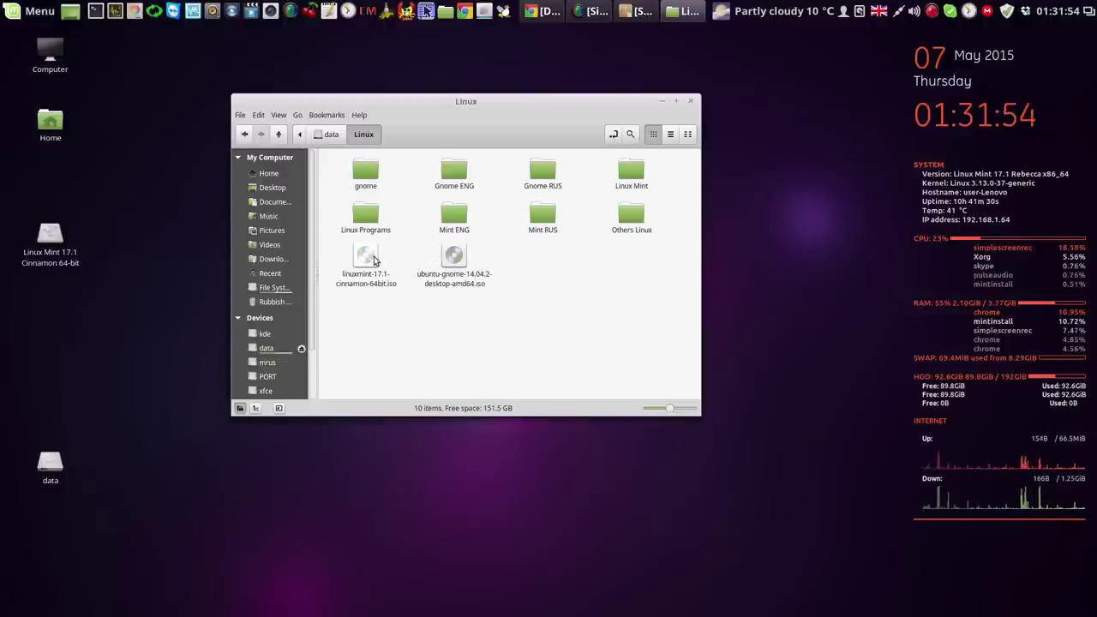
{"action": "right_click", "coordinate": [370, 260]}
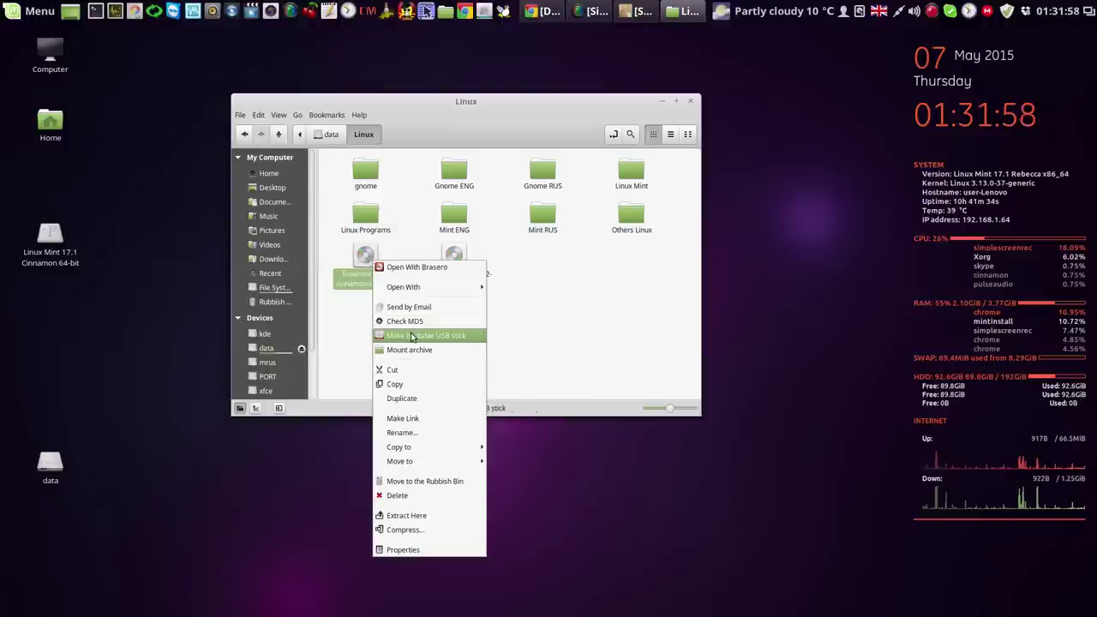
{"action": "left_click", "coordinate": [631, 104]}
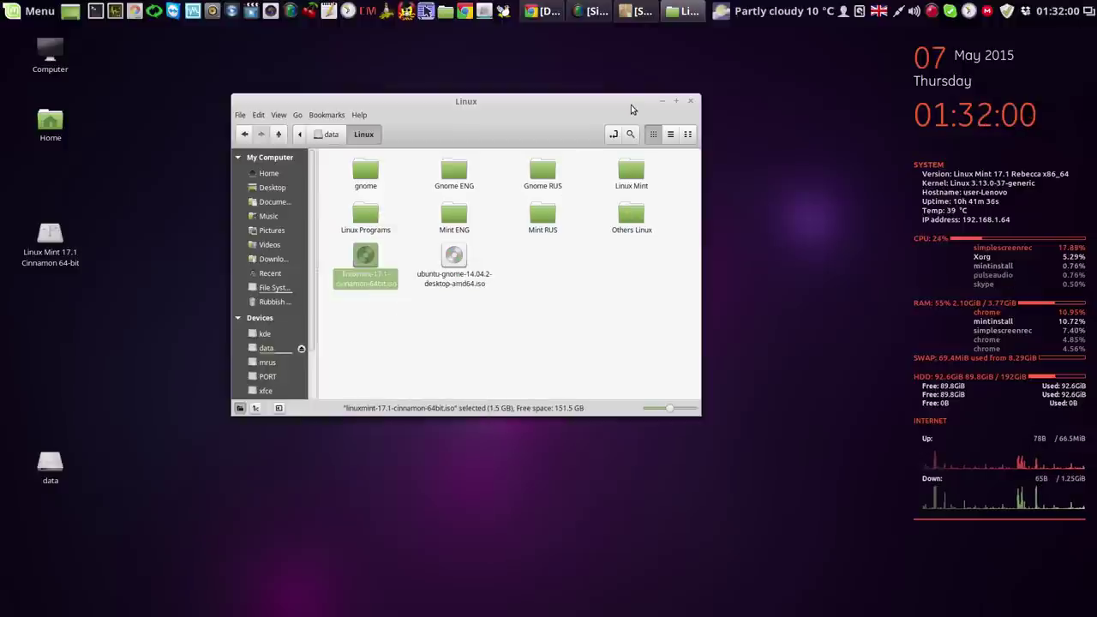
{"action": "left_click", "coordinate": [692, 101]}
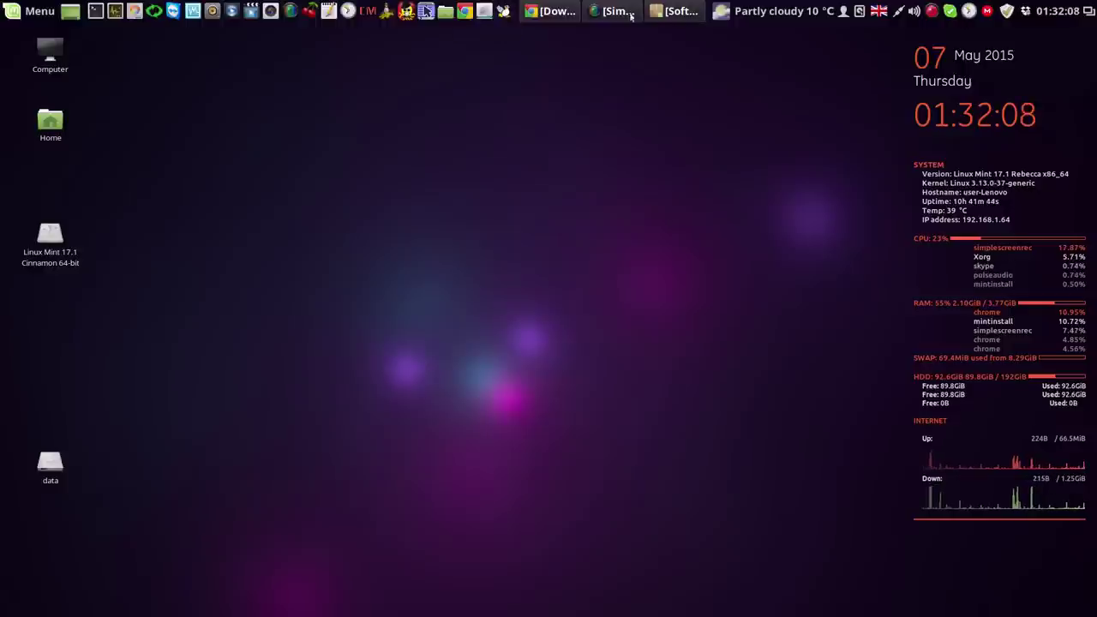
- Search Software Manager for 'usb' and enlarge the window to show more results
{"action": "left_click", "coordinate": [685, 12]}
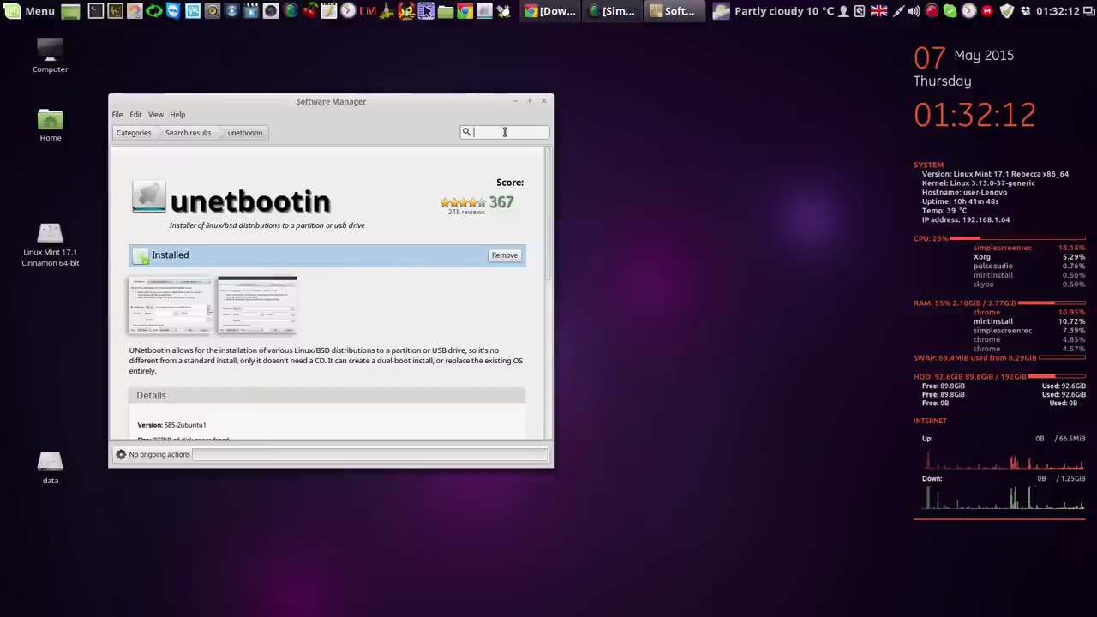
{"action": "type", "text": "u"}
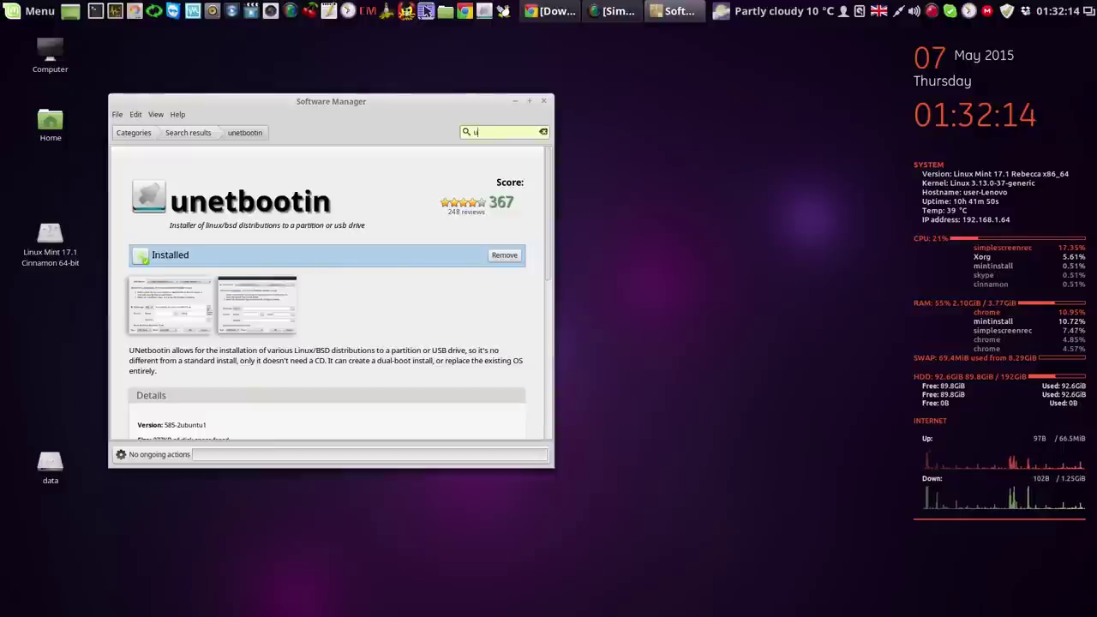
{"action": "type", "text": "sb"}
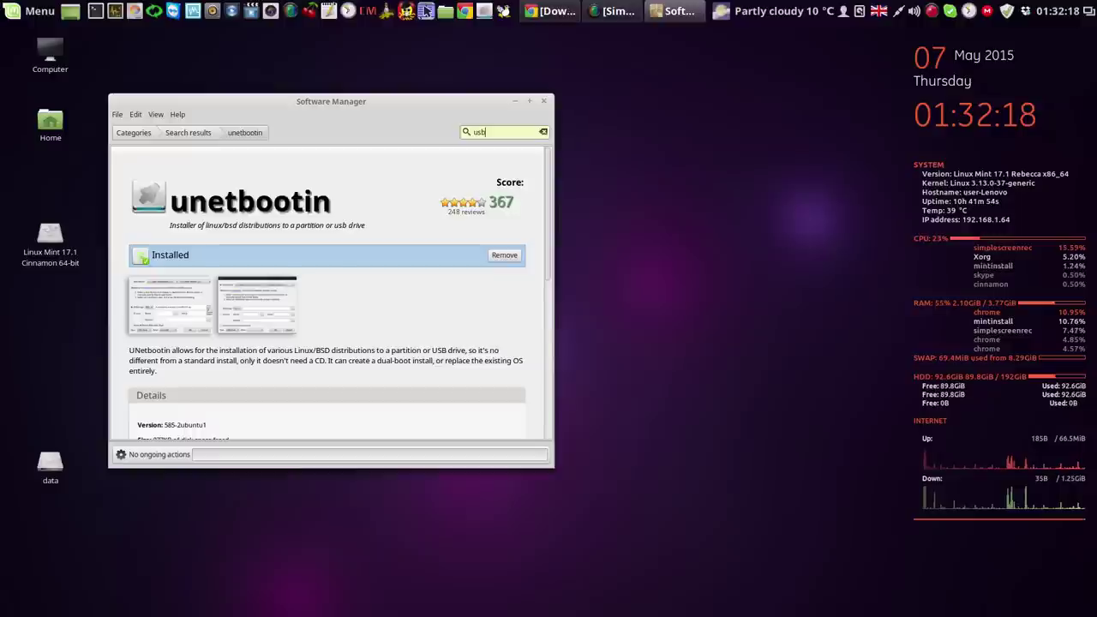
{"action": "key", "text": "Return"}
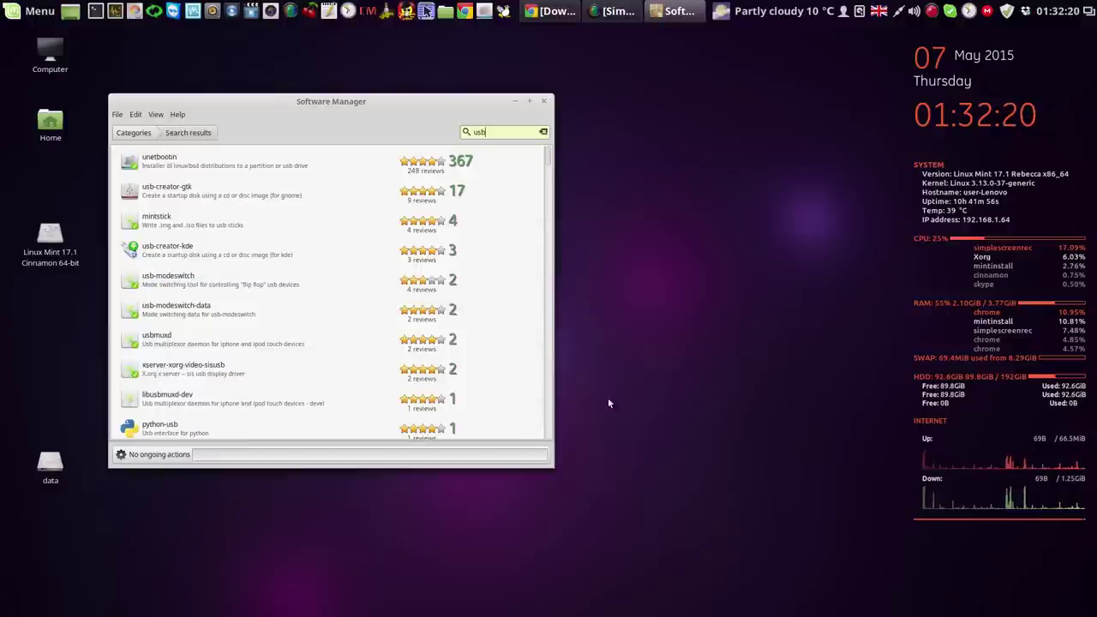
{"action": "left_click_drag", "start_coordinate": [554, 468], "coordinate": [600, 542]}
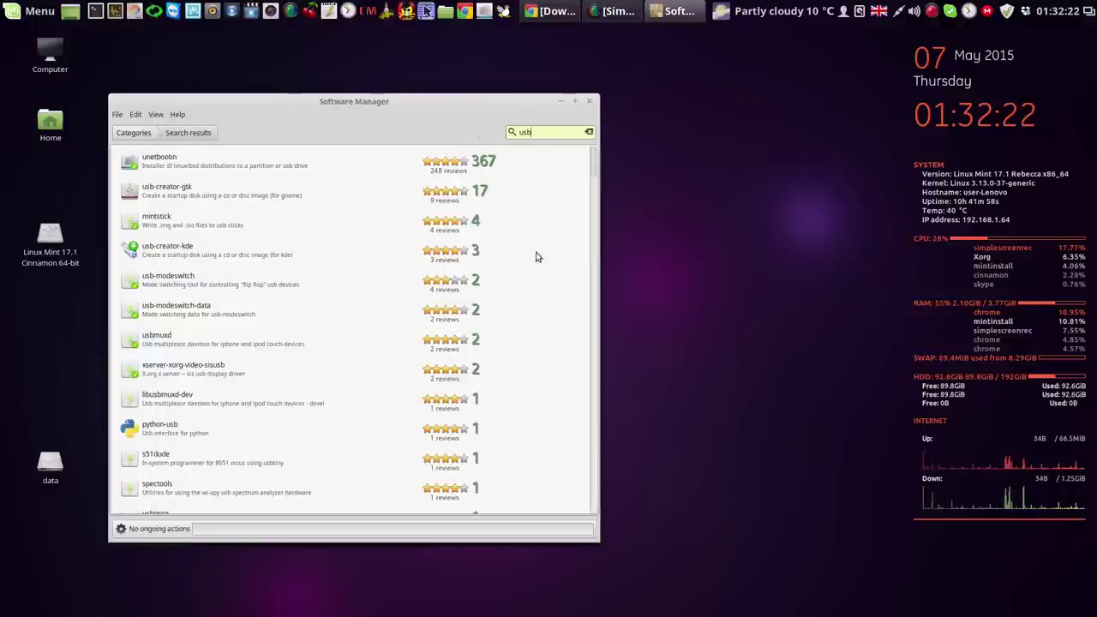
{"action": "left_click_drag", "start_coordinate": [533, 112], "coordinate": [679, 60]}
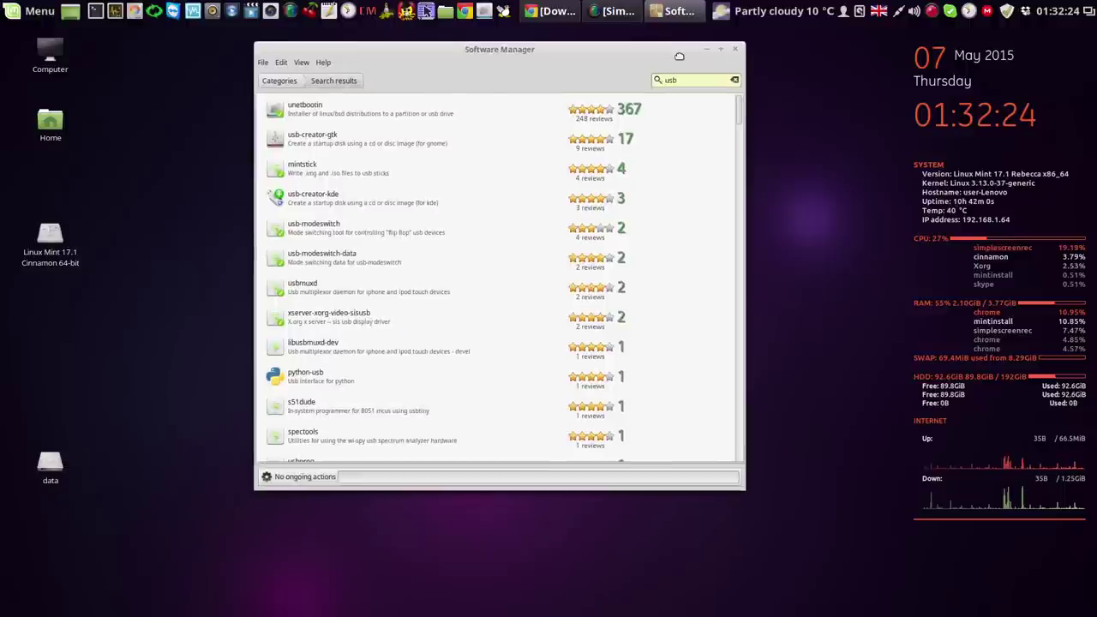
- Install the usb-creator-gtk package, then close Software Manager
{"action": "left_click", "coordinate": [332, 141]}
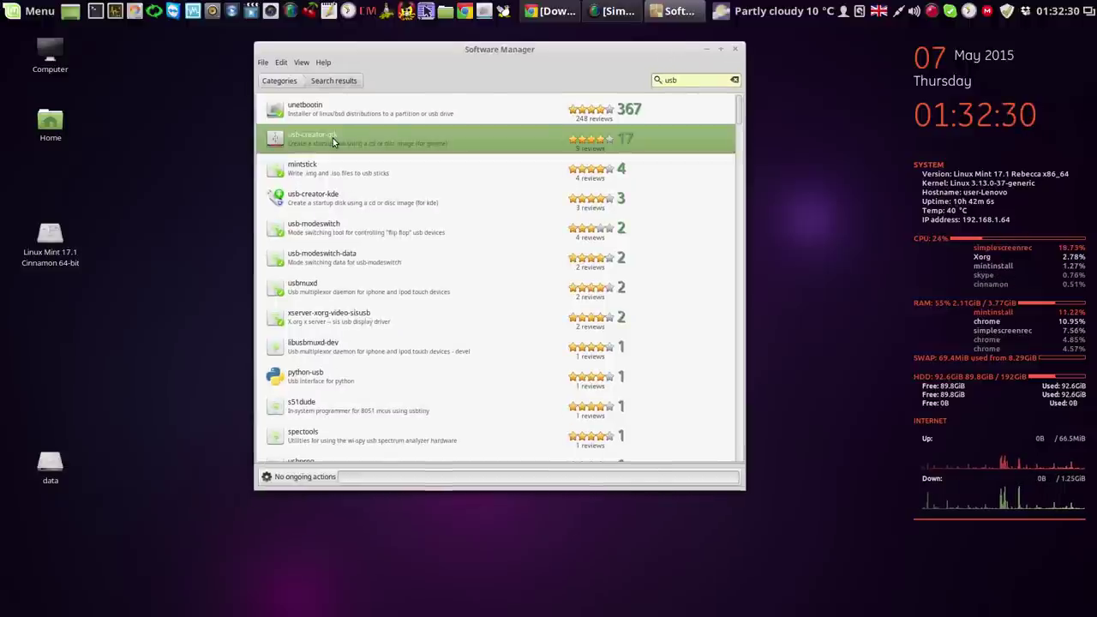
{"action": "left_click", "coordinate": [332, 138]}
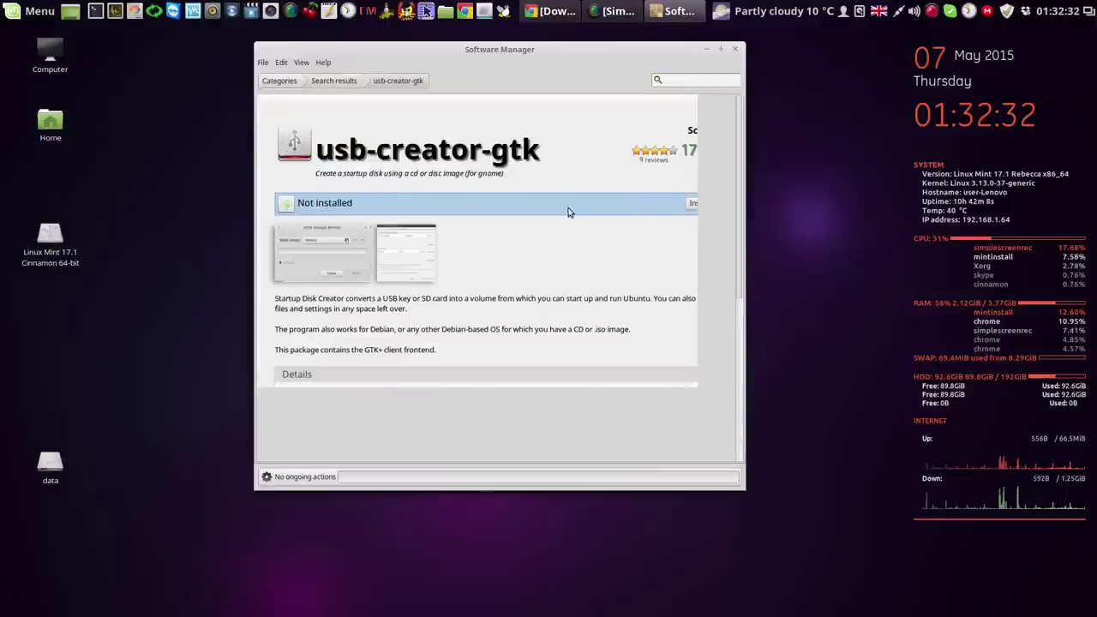
{"action": "left_click", "coordinate": [692, 206]}
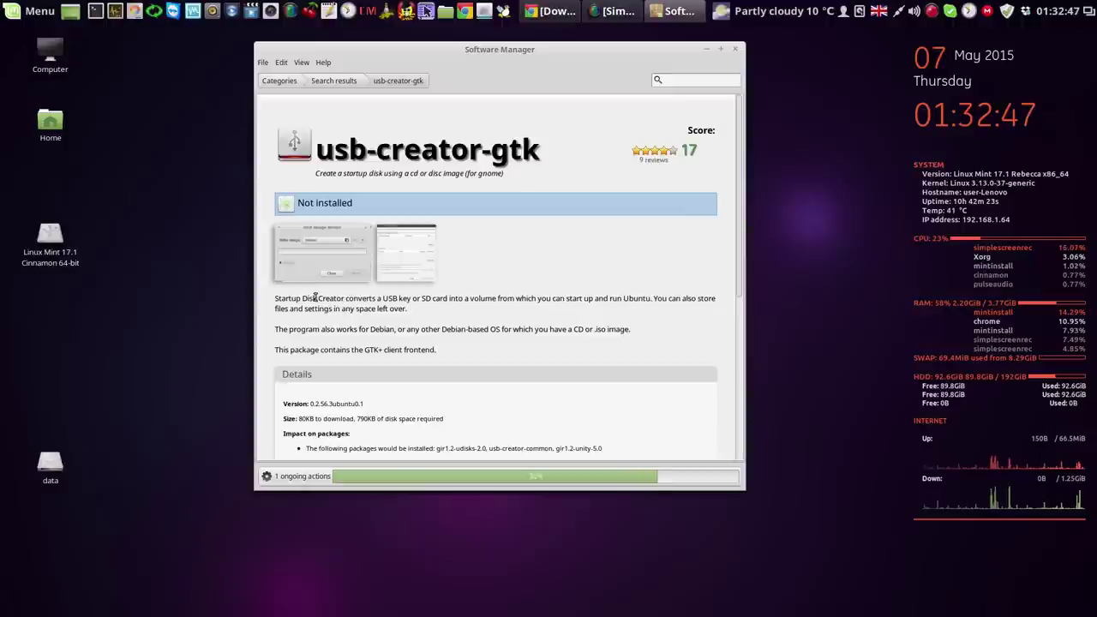
{"action": "double_click", "coordinate": [330, 298]}
{"action": "left_click", "coordinate": [343, 307]}
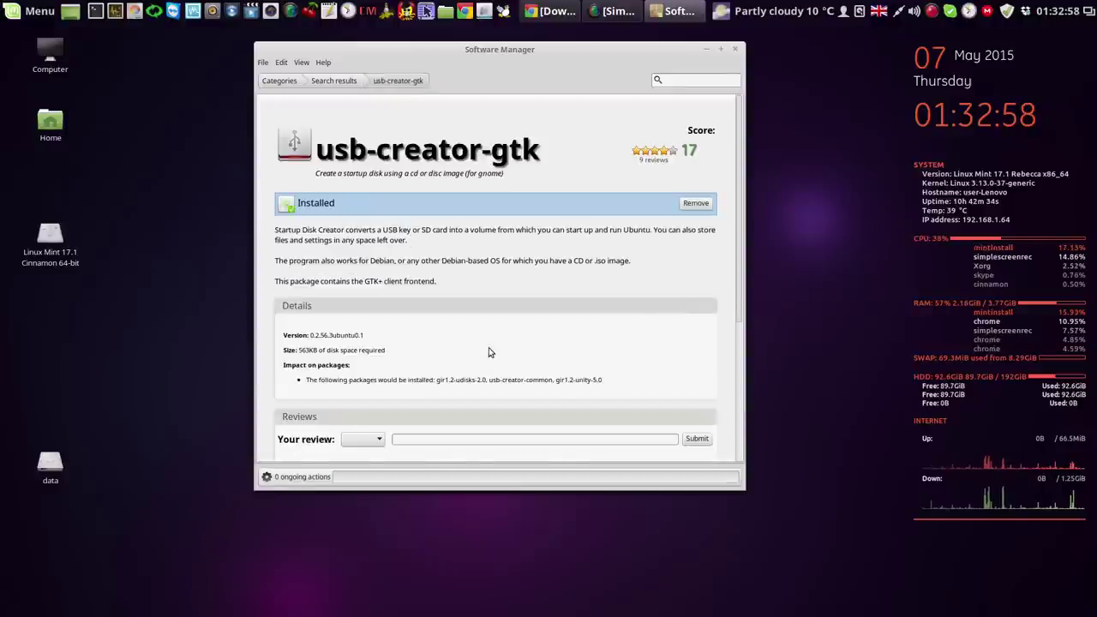
{"action": "left_click", "coordinate": [736, 49]}
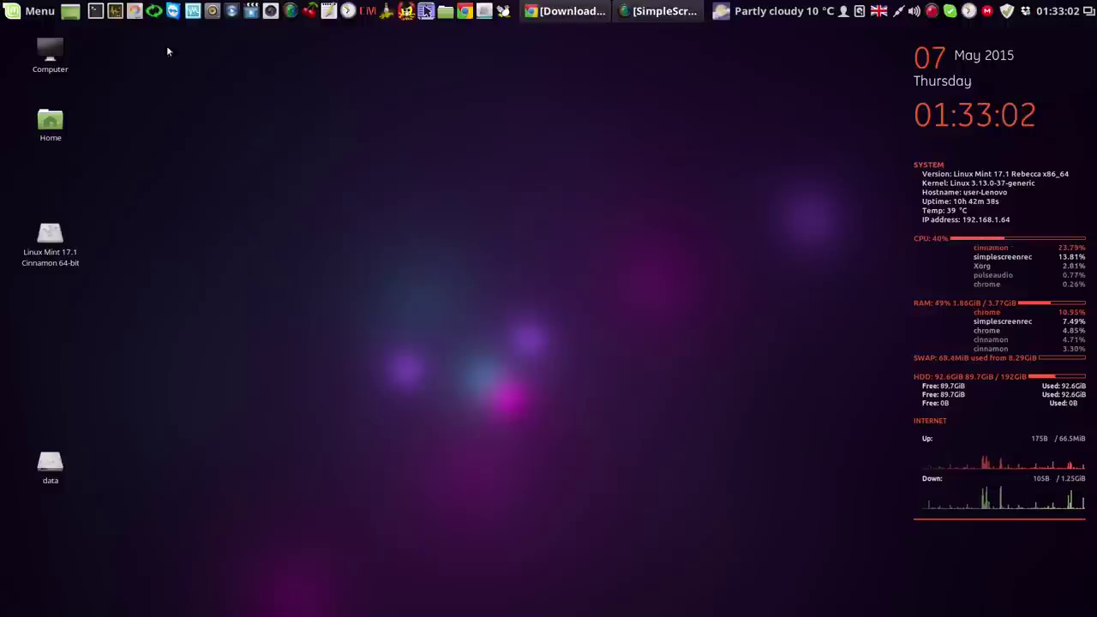
- Search the Cinnamon Menu for 'usb' and launch Startup Disk Creator
{"action": "left_click", "coordinate": [40, 11]}
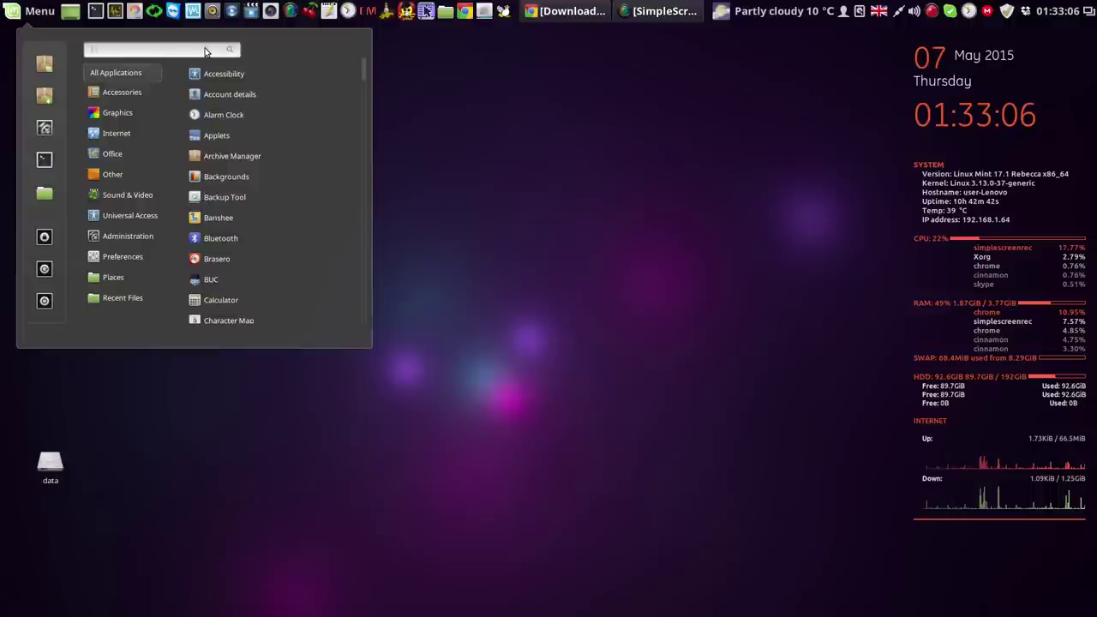
{"action": "type", "text": "us"}
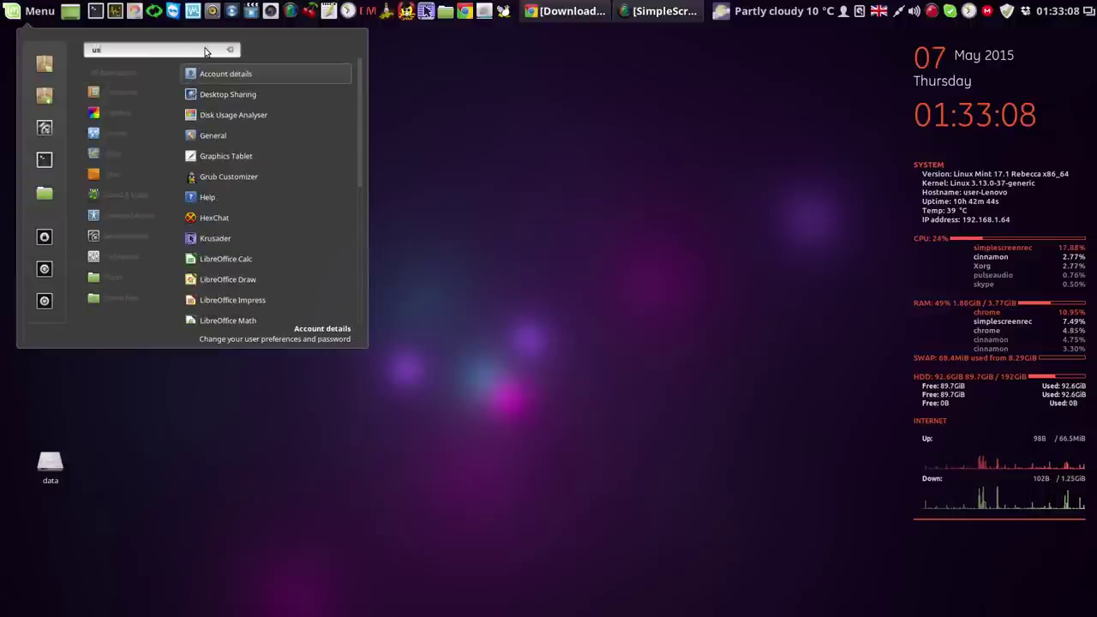
{"action": "type", "text": "b"}
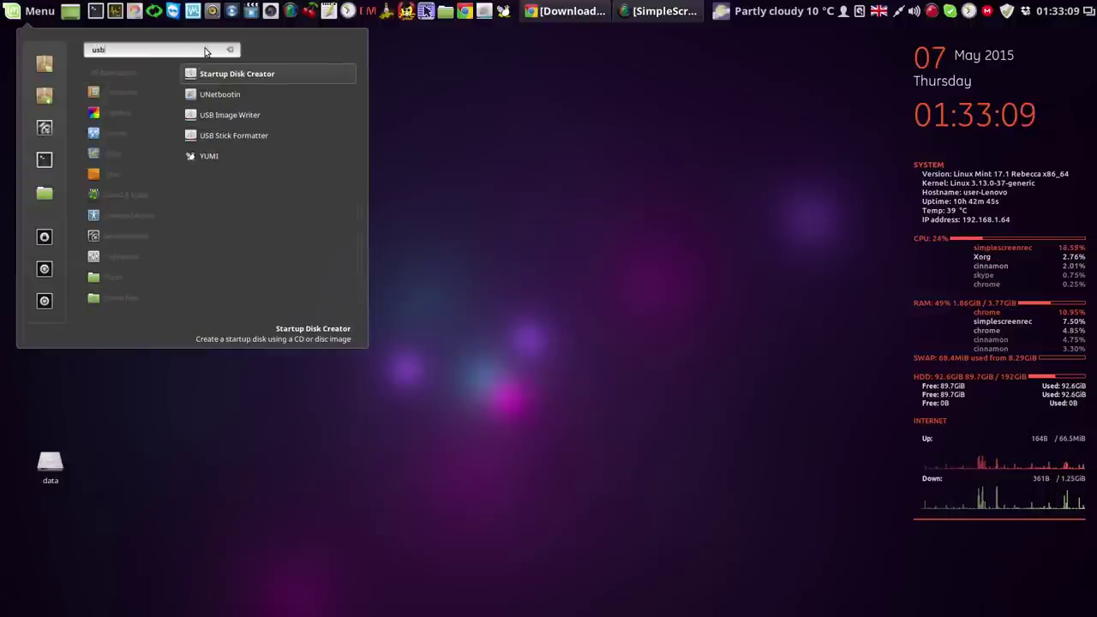
{"action": "left_click", "coordinate": [260, 75]}
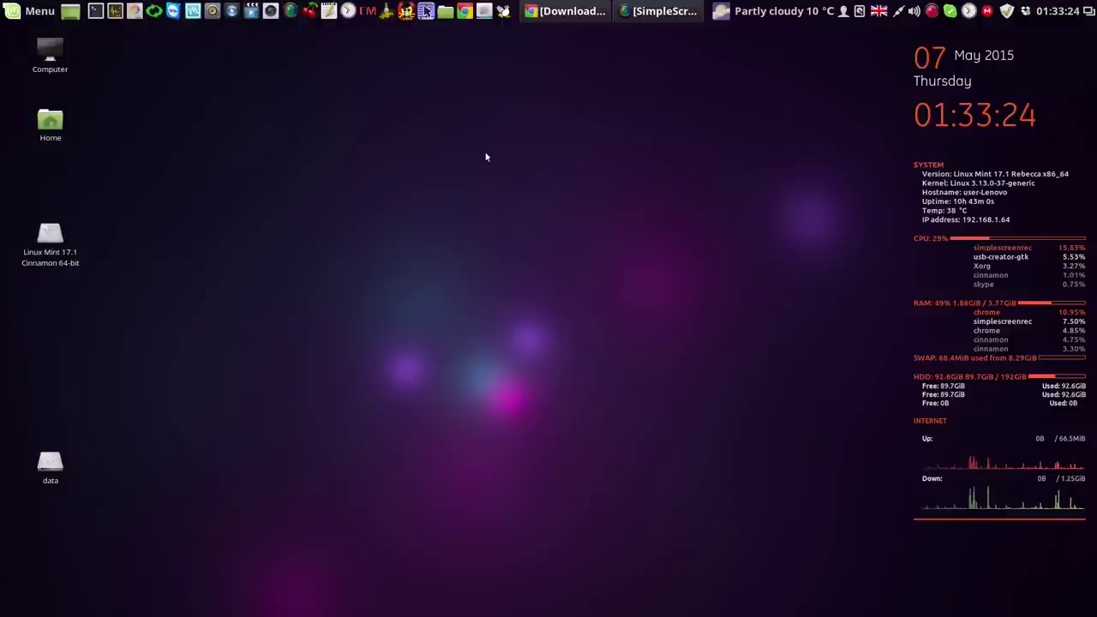
- Try erasing the whole USB stick in Startup Disk Creator, authorising with the account password
{"action": "left_click_drag", "start_coordinate": [625, 172], "coordinate": [442, 88]}
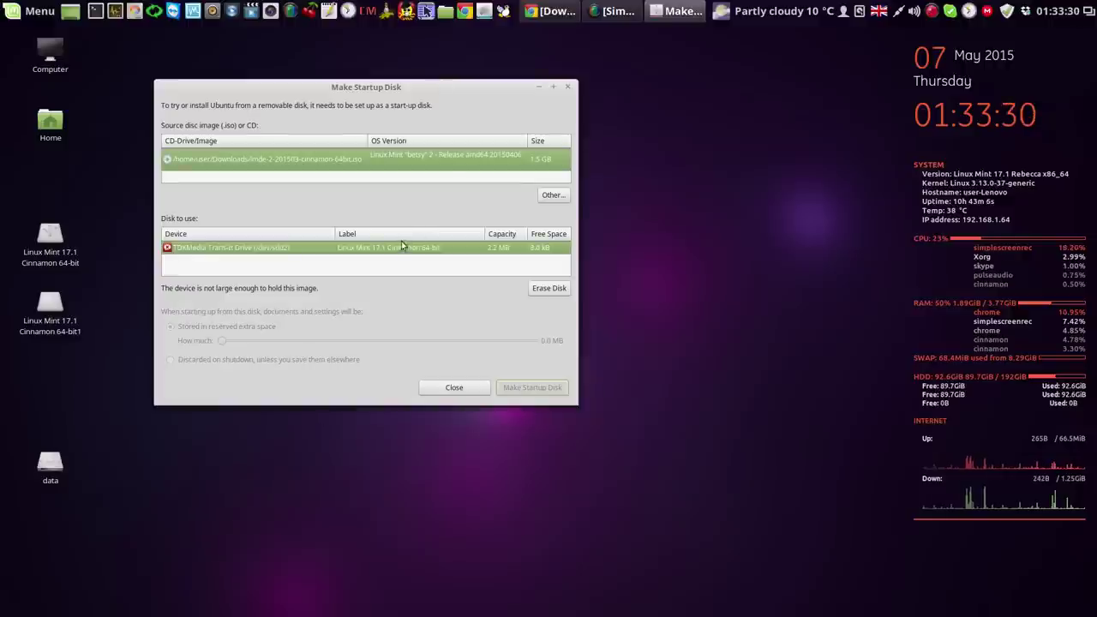
{"action": "left_click", "coordinate": [551, 288]}
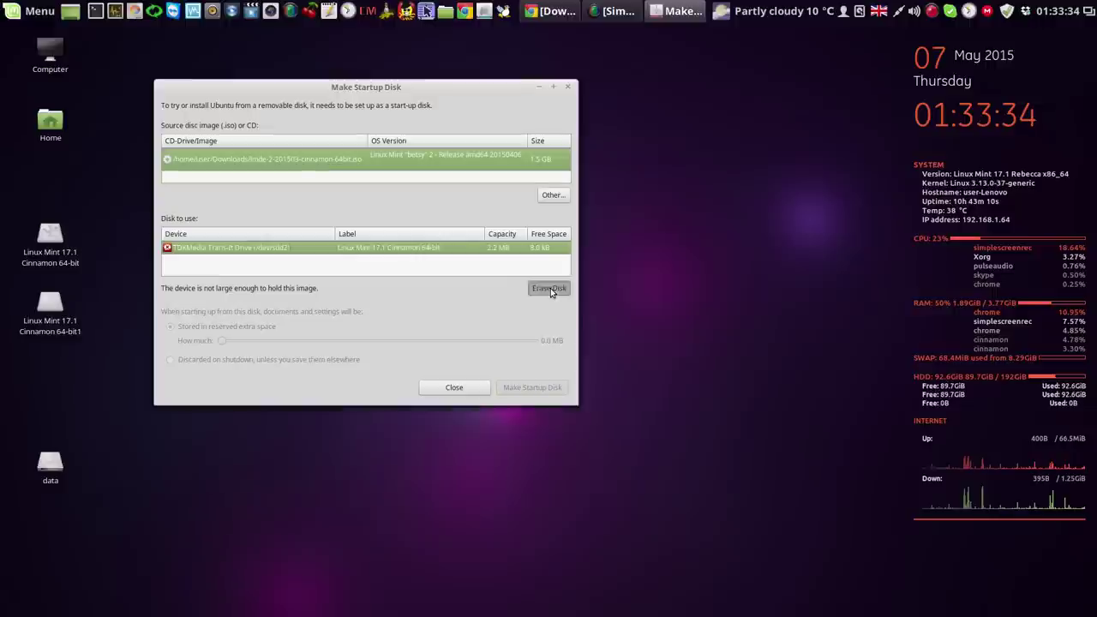
{"action": "left_click", "coordinate": [434, 287]}
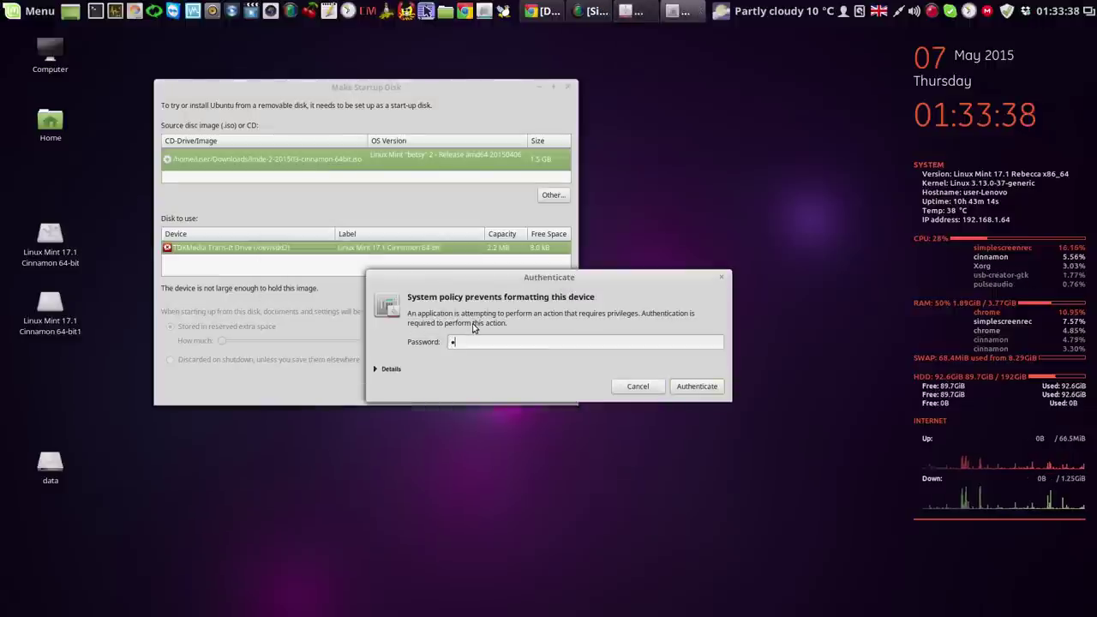
{"action": "type", "text": "•"}
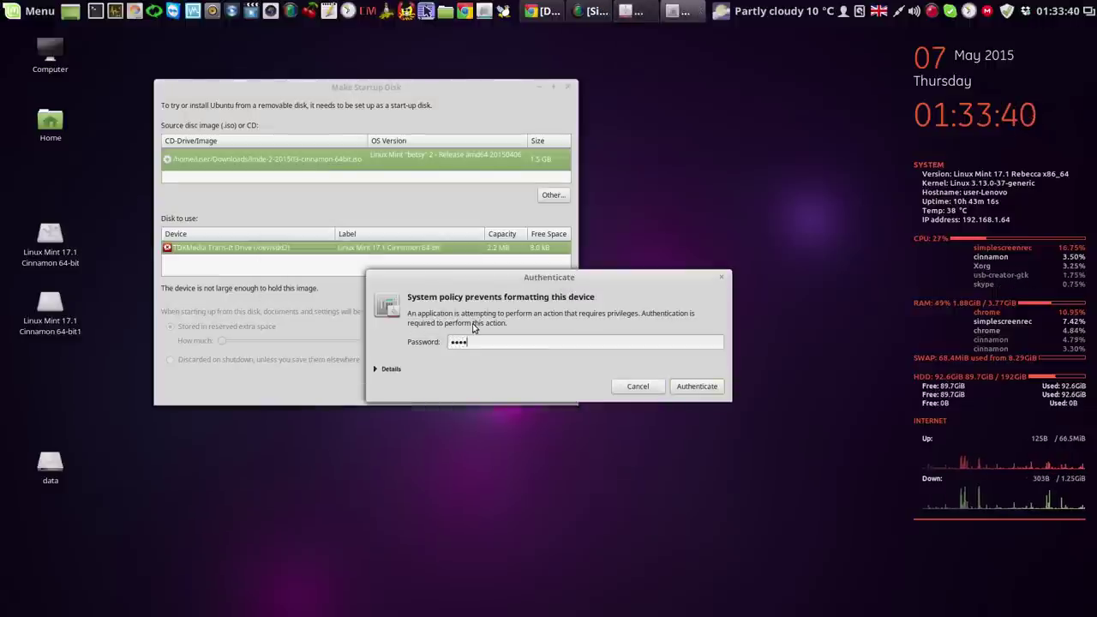
{"action": "left_click", "coordinate": [692, 387]}
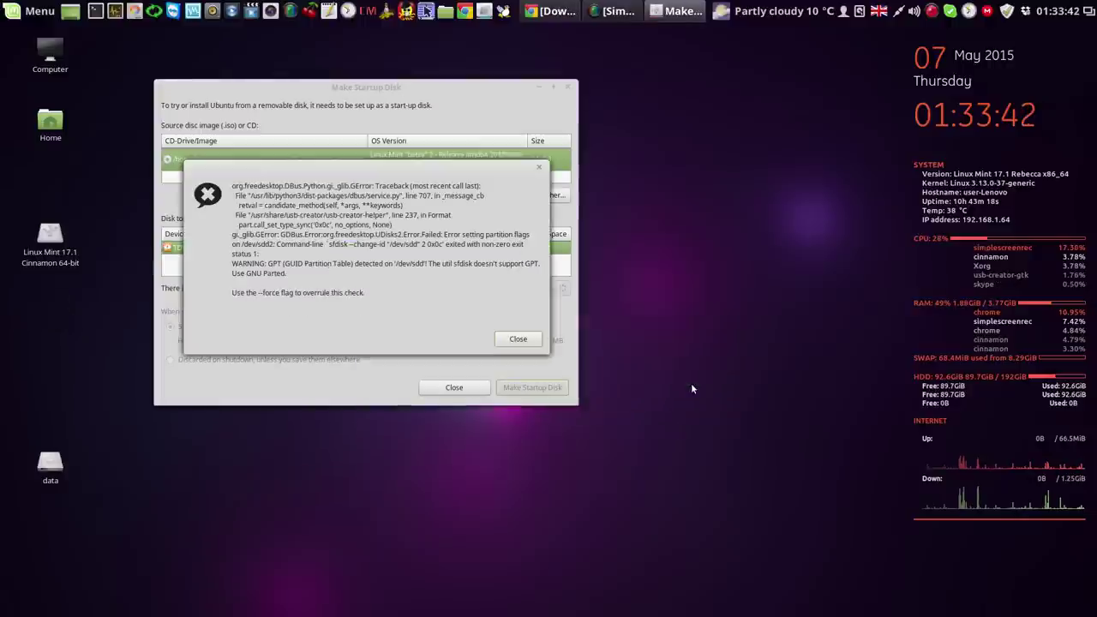
- Dismiss the GPT error and close Startup Disk Creator
{"action": "left_click", "coordinate": [531, 340]}
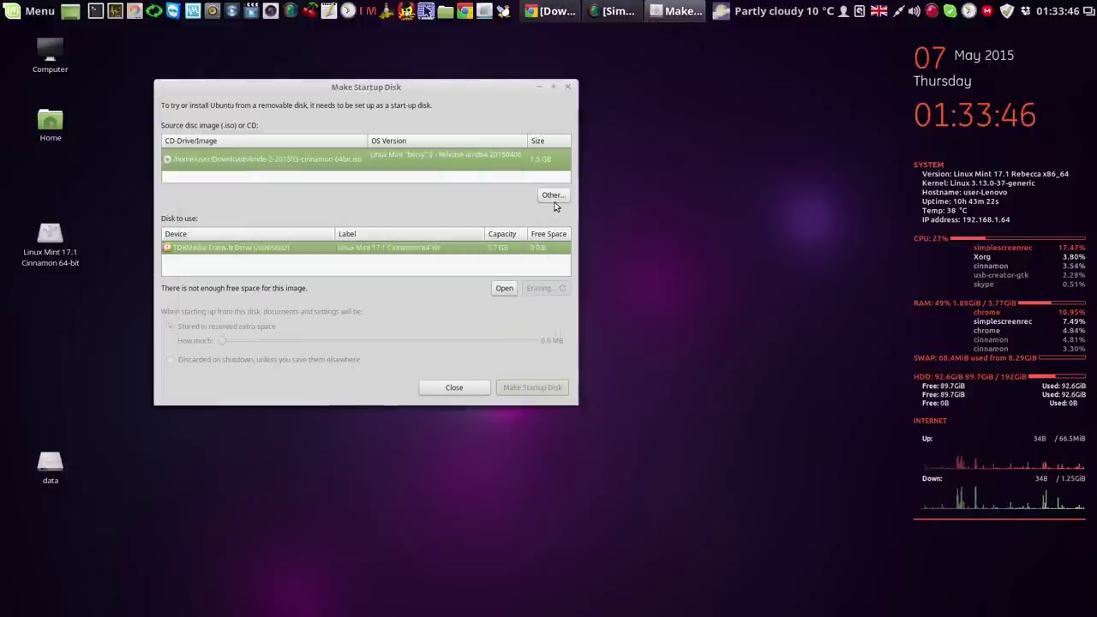
{"action": "left_click", "coordinate": [568, 86]}
{"action": "left_click", "coordinate": [38, 12]}
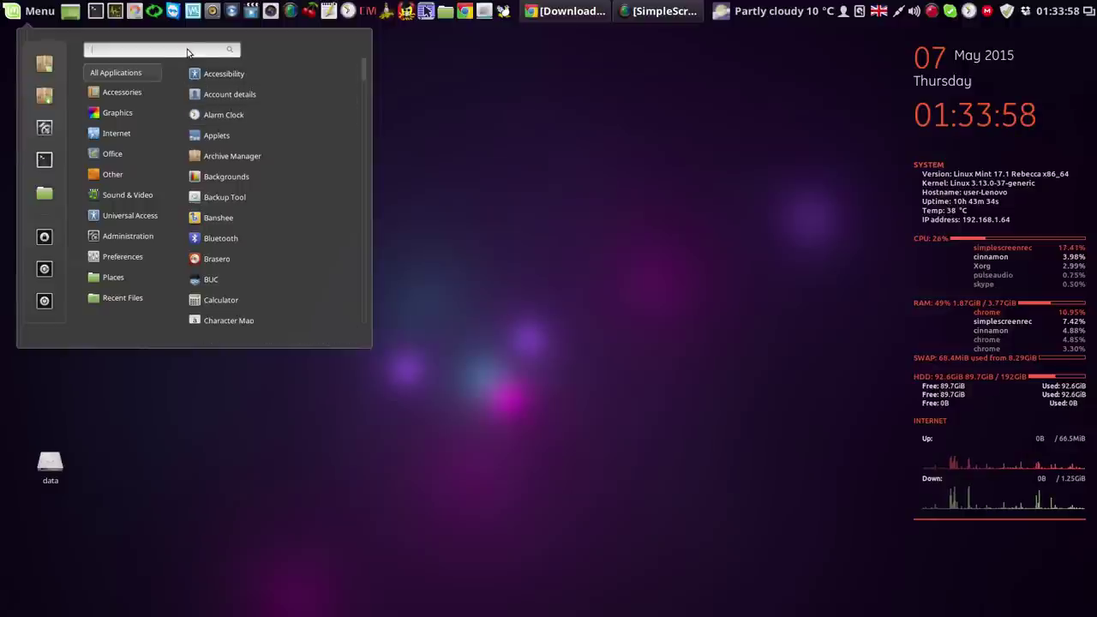
- Launch USB Stick Formatter, format the Trans-It Drive as FAT32 'USB Stick', then close it
{"action": "type", "text": "us"}
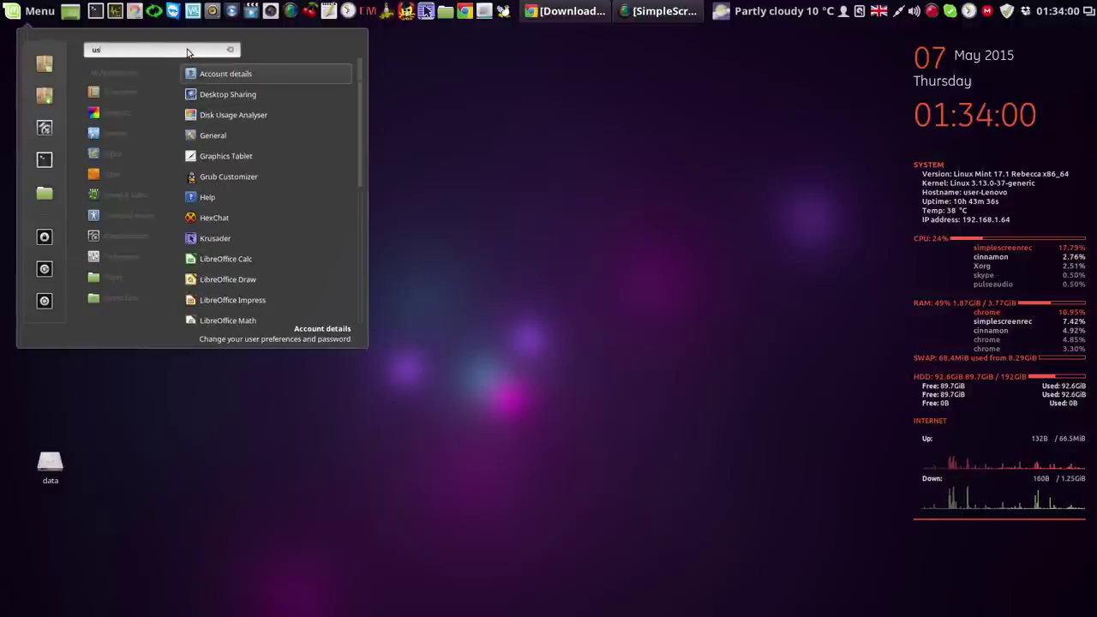
{"action": "type", "text": "b"}
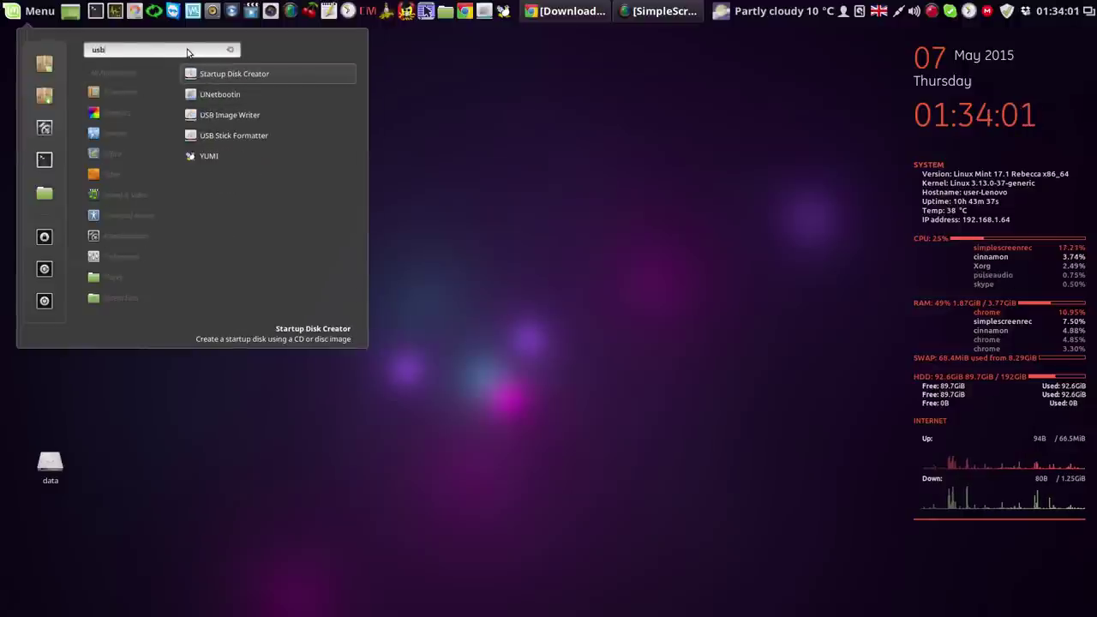
{"action": "left_click", "coordinate": [240, 138]}
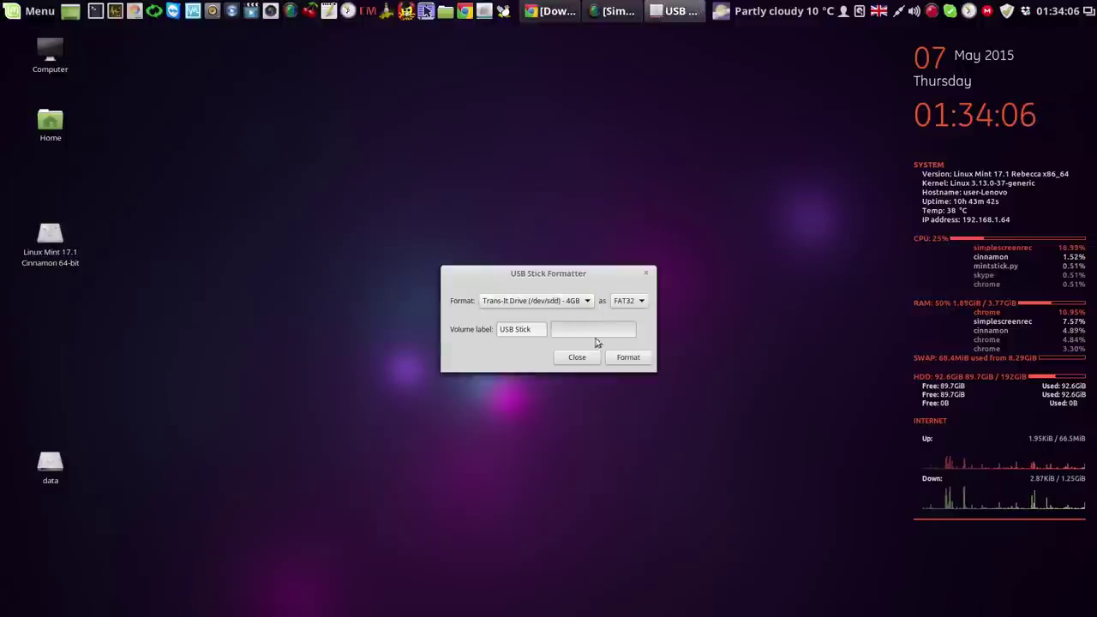
{"action": "left_click", "coordinate": [626, 357]}
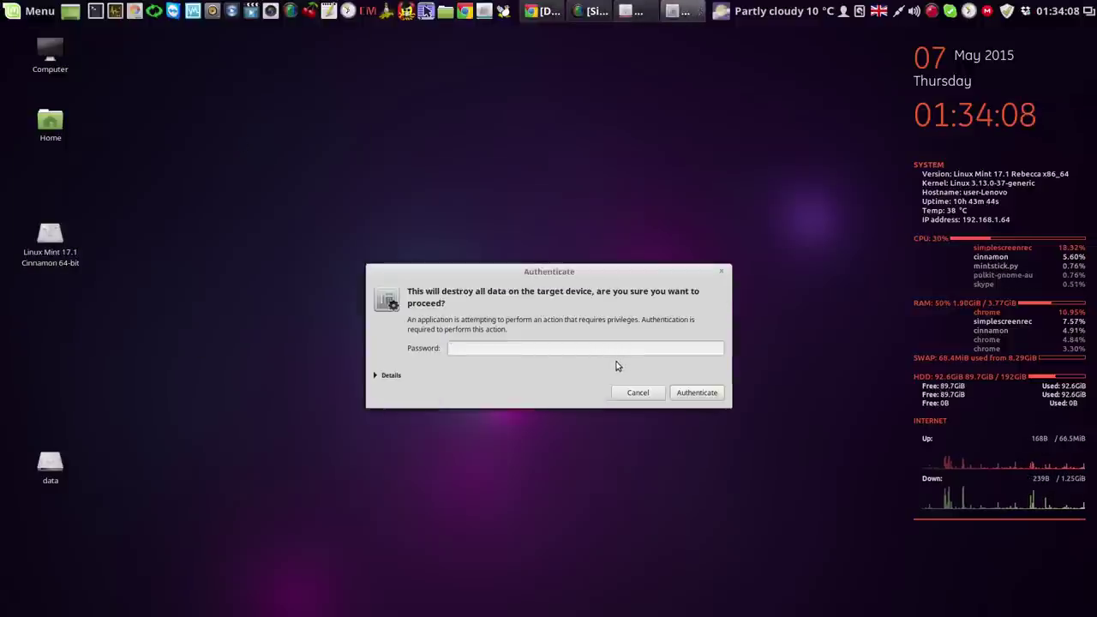
{"action": "type", "text": "•"}
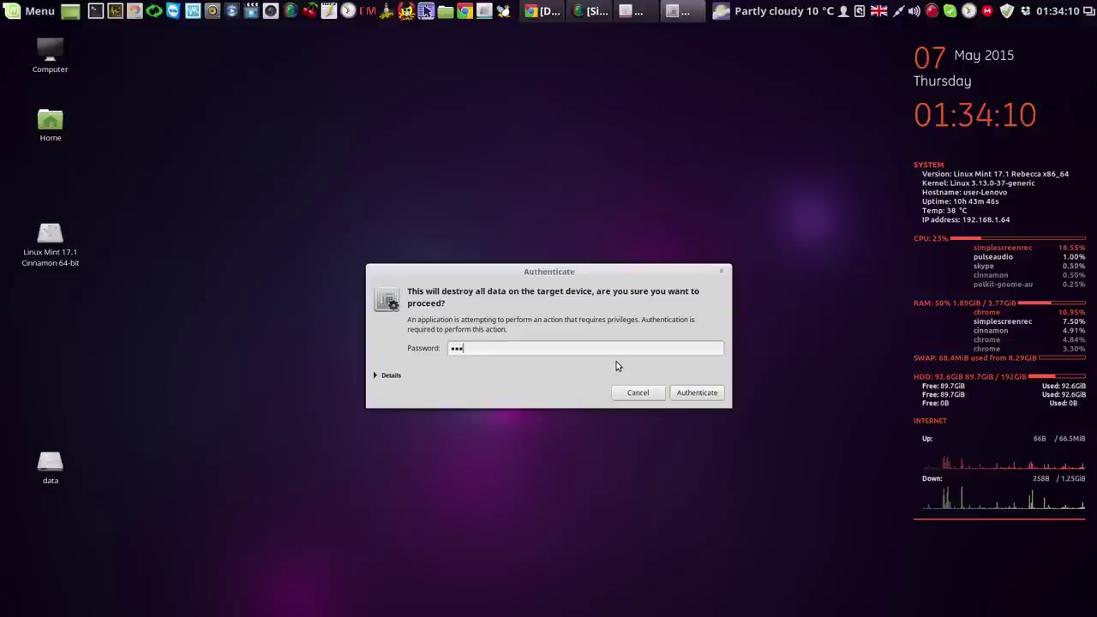
{"action": "type", "text": "•"}
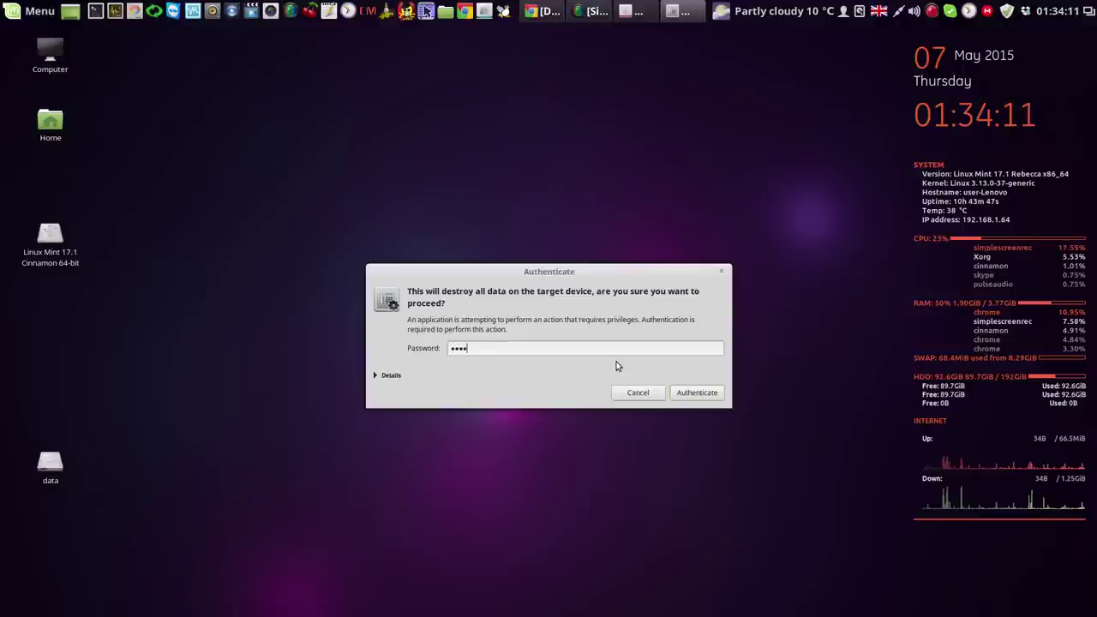
{"action": "left_click", "coordinate": [696, 393]}
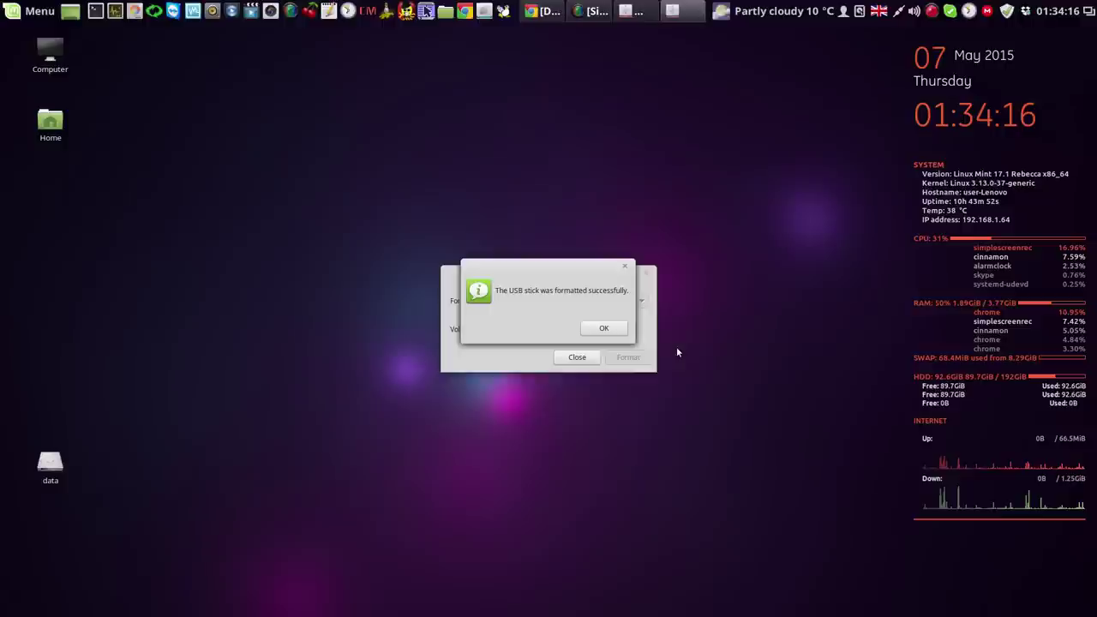
{"action": "left_click", "coordinate": [597, 329]}
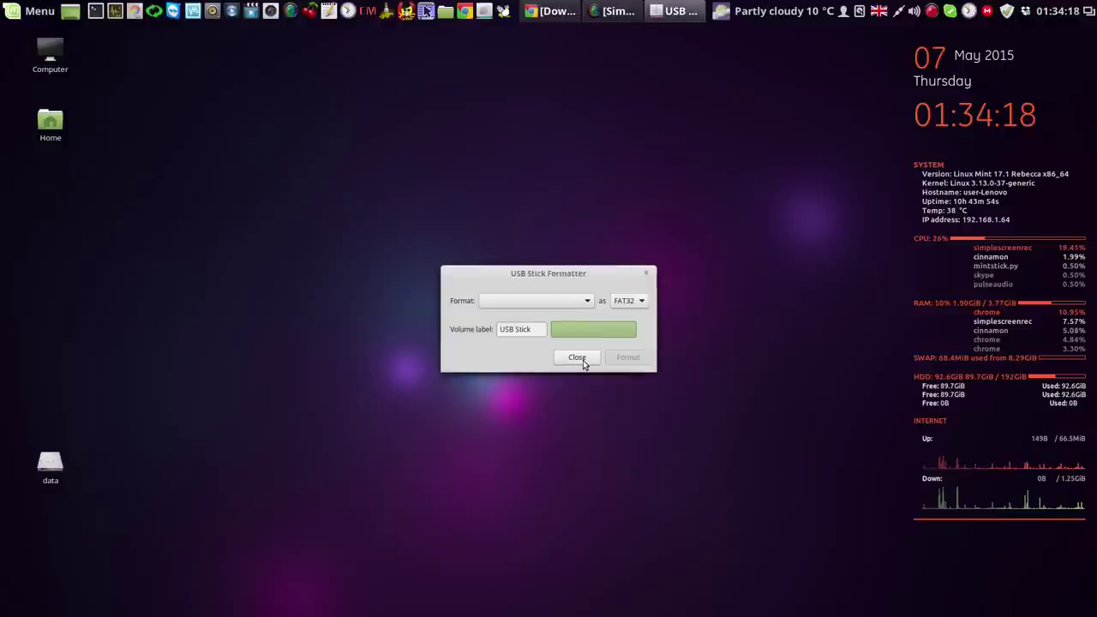
{"action": "left_click", "coordinate": [583, 360]}
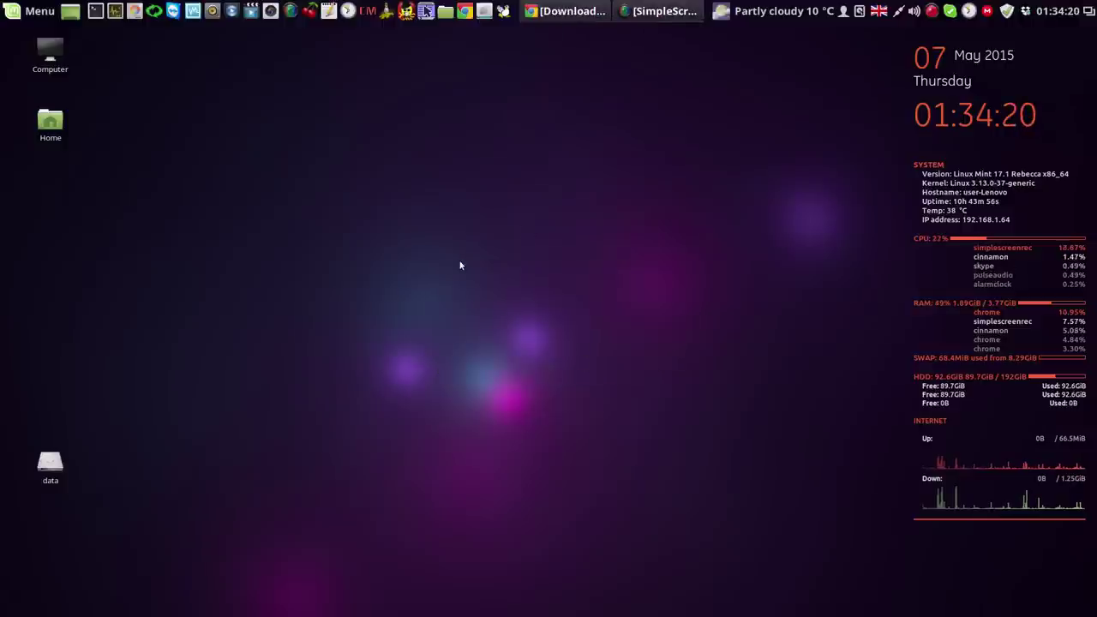